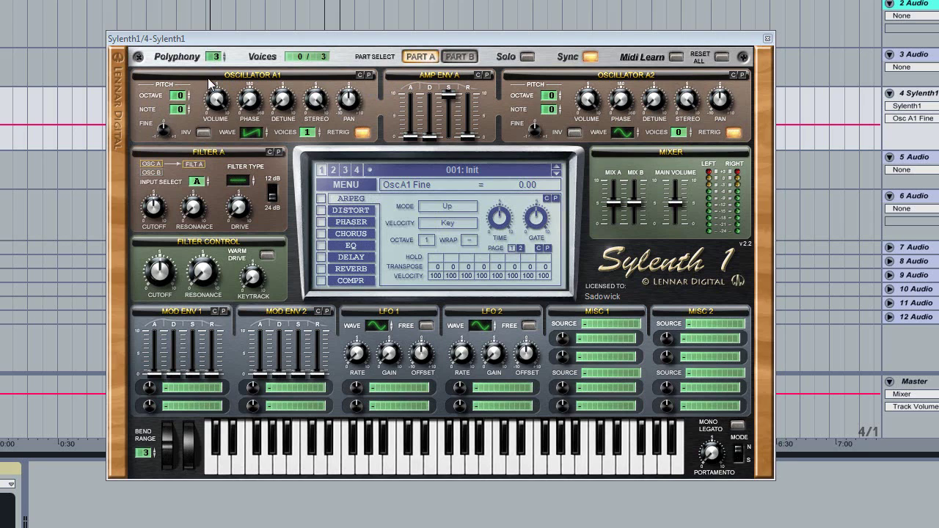
Step: Look at Part B, return to Part A, and look through the modulation destinations available for Mod Env 1's first slot
click(457, 57)
click(423, 58)
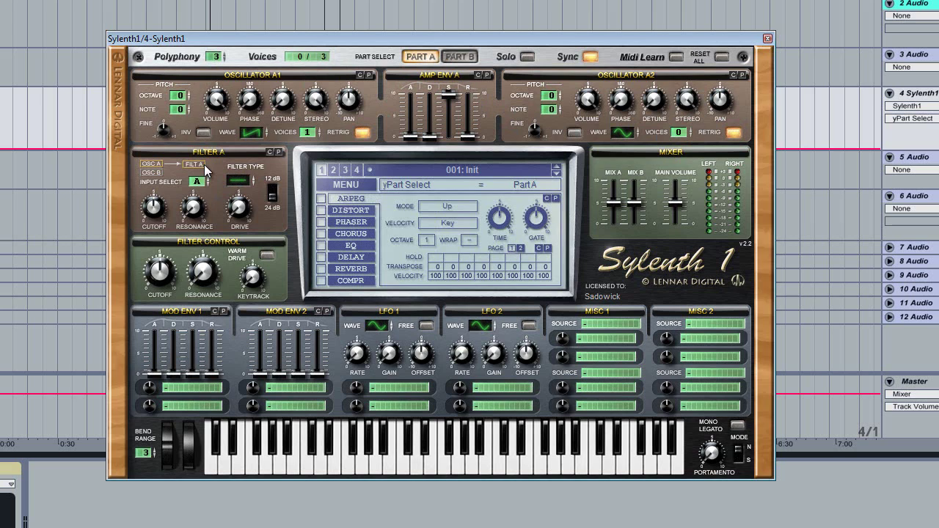
click(173, 389)
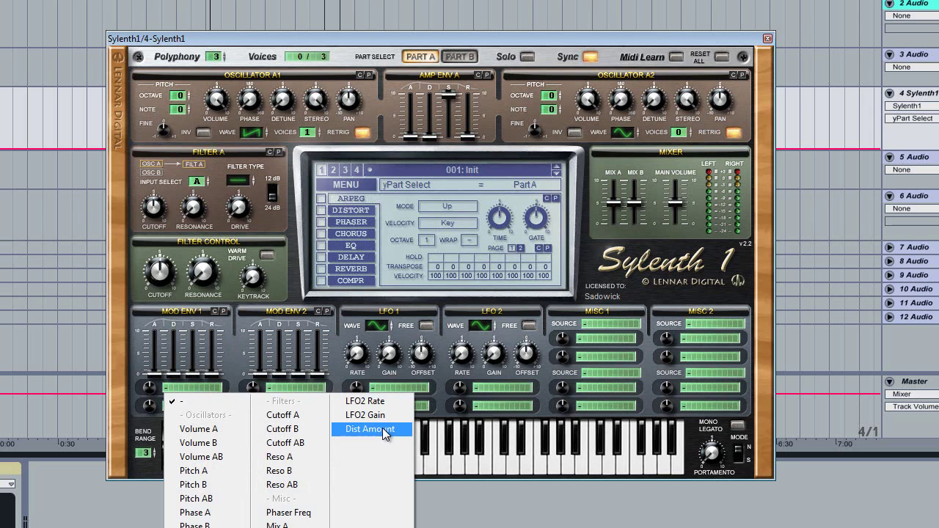
click(487, 42)
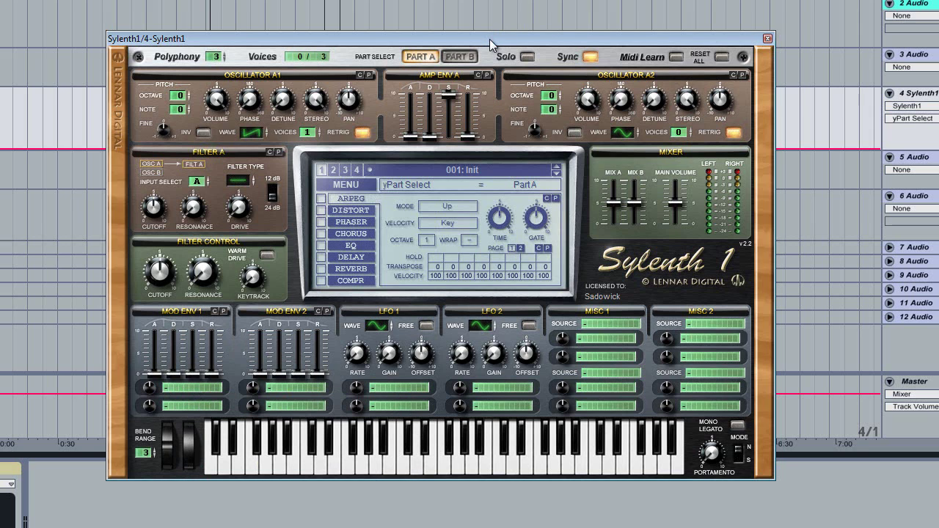
Step: Move the synth window slightly higher and initialize the current preset
drag(490, 39, 494, 16)
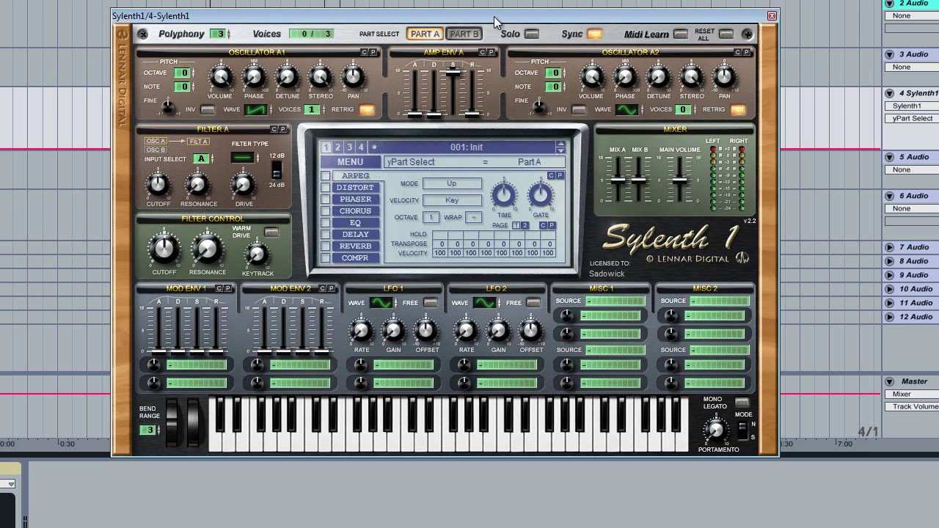
click(348, 160)
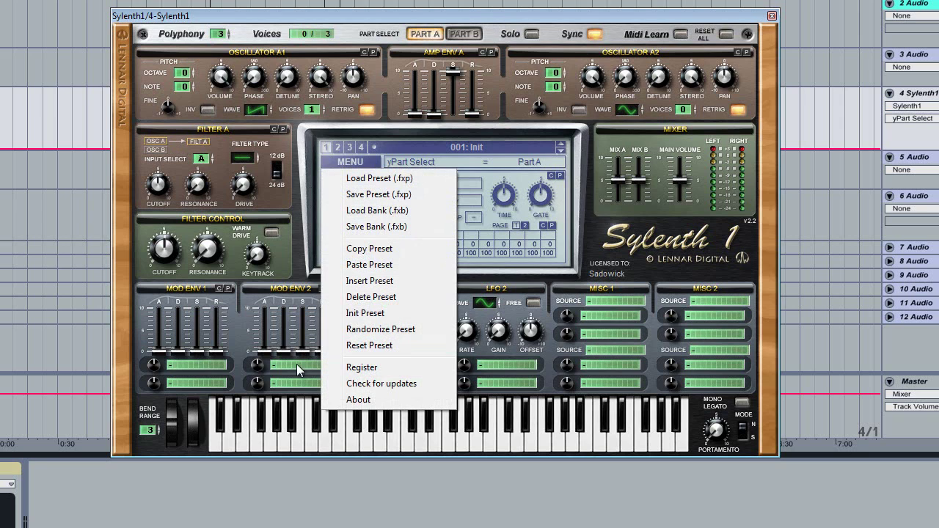
click(366, 311)
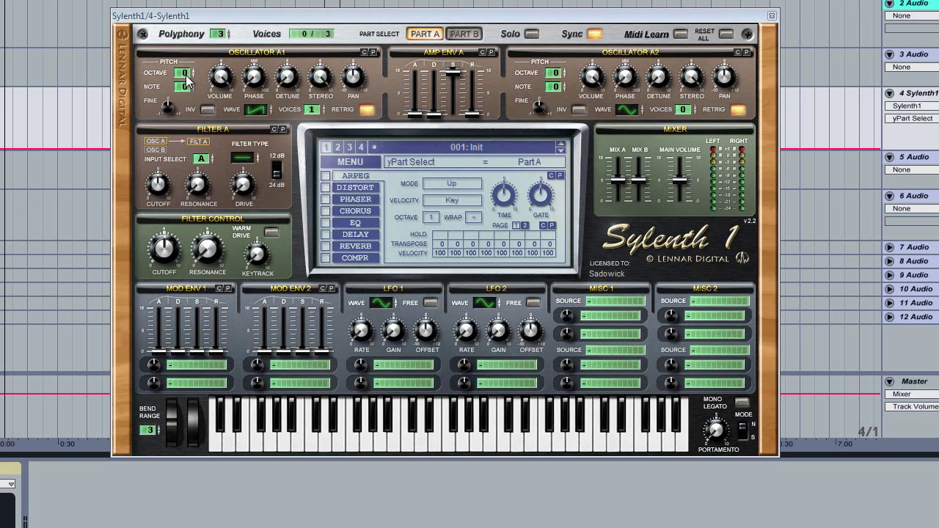
Step: Try Oscillator A1's octave, note, fine tuning and phase controls, returning each of them to 0
mouse_move(186, 81)
mouse_down()
mouse_move(192, 71)
mouse_move(188, 88)
mouse_up()
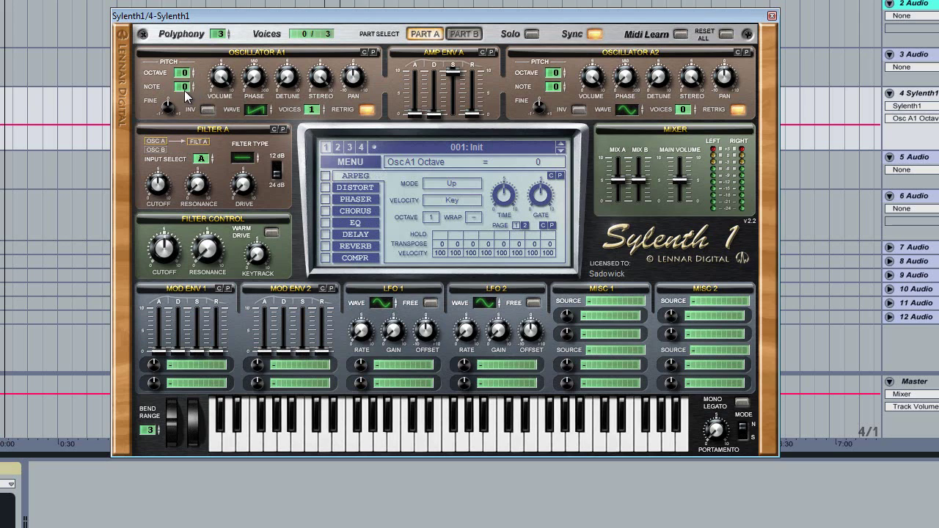
mouse_move(184, 91)
mouse_down()
mouse_move(187, 103)
mouse_move(188, 92)
mouse_up()
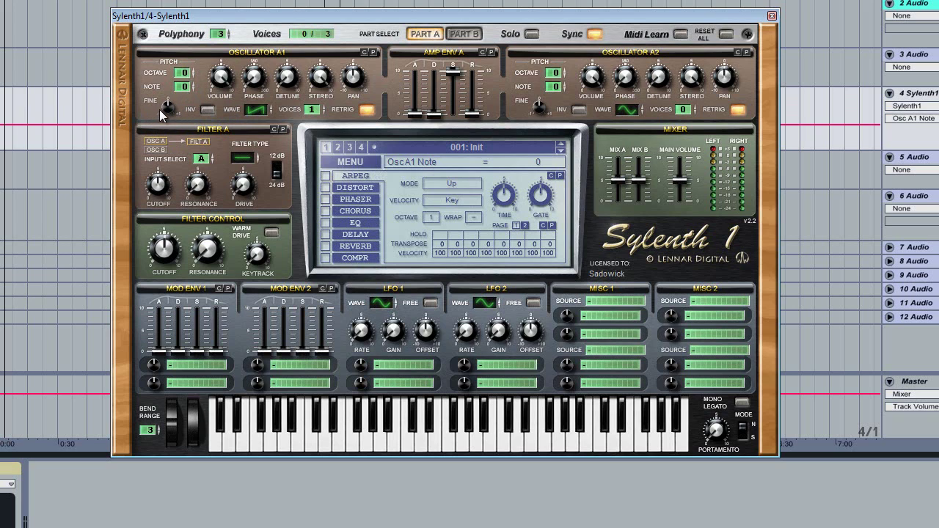
drag(168, 108, 171, 101)
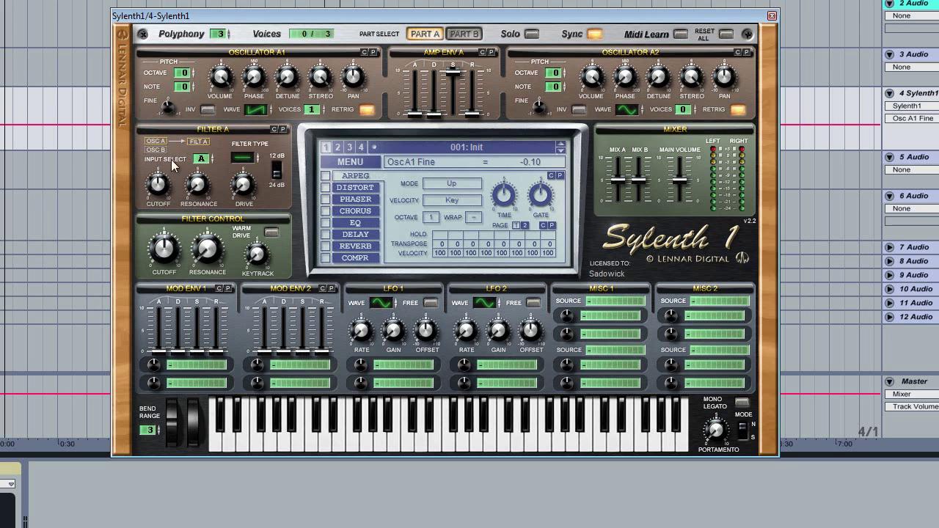
ctrl+click(171, 109)
drag(254, 77, 213, 220)
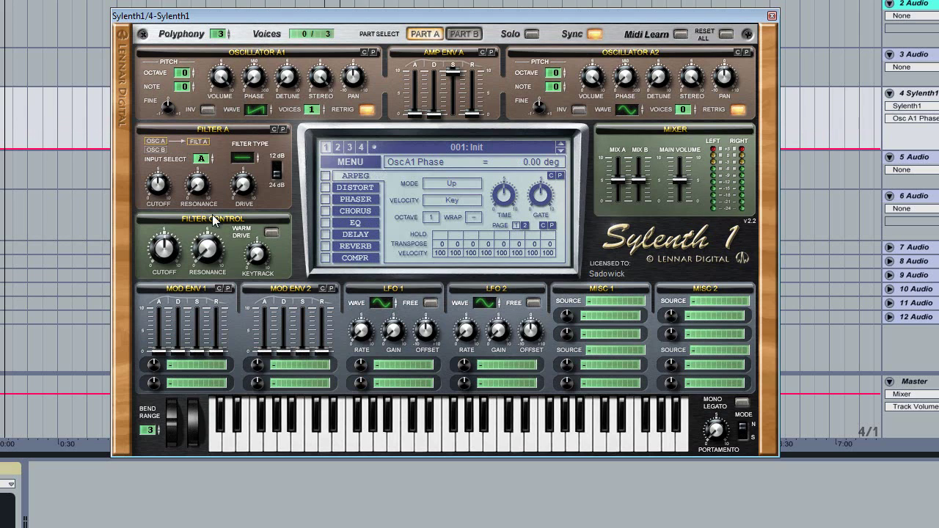
Step: Switch Oscillator A2 to a sawtooth wave, try it with 1 voice against Oscillator A1's phase, and return its voices to 0
click(638, 109)
click(682, 110)
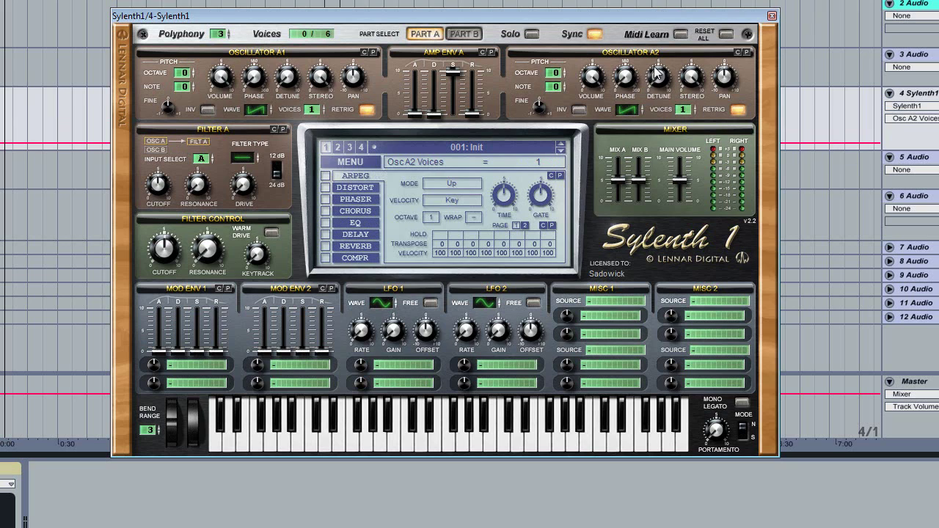
drag(253, 74, 496, 140)
drag(680, 108, 682, 110)
Step: Set Oscillator A1 to 8 voices and raise its detune to about 4.14
drag(313, 113, 286, 95)
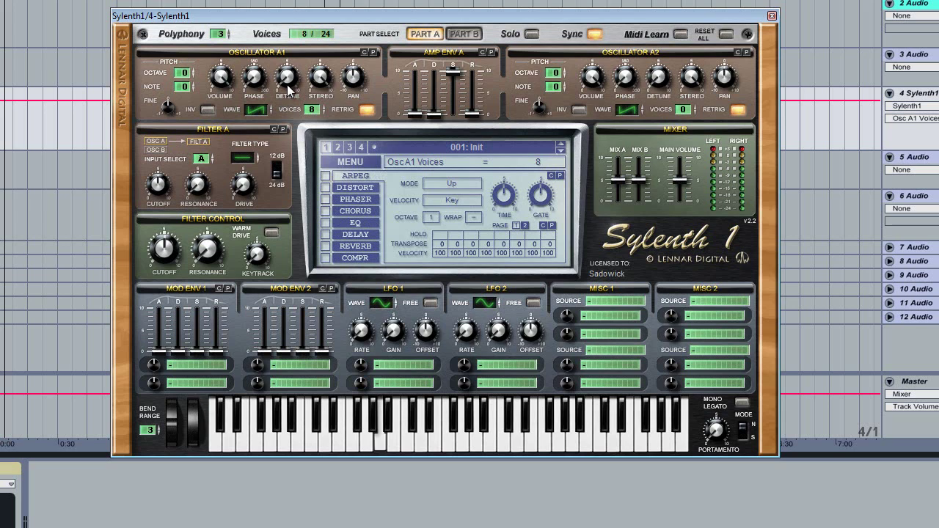
click(286, 83)
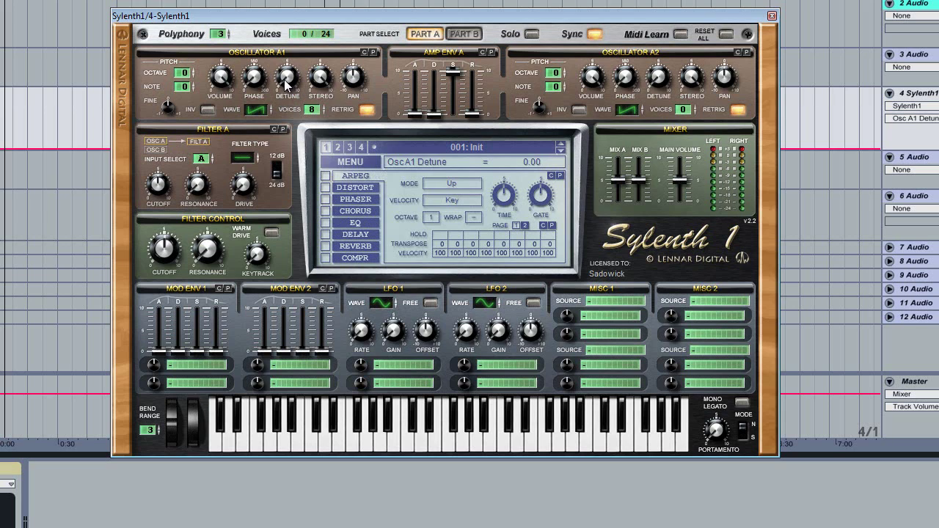
drag(286, 84, 300, 36)
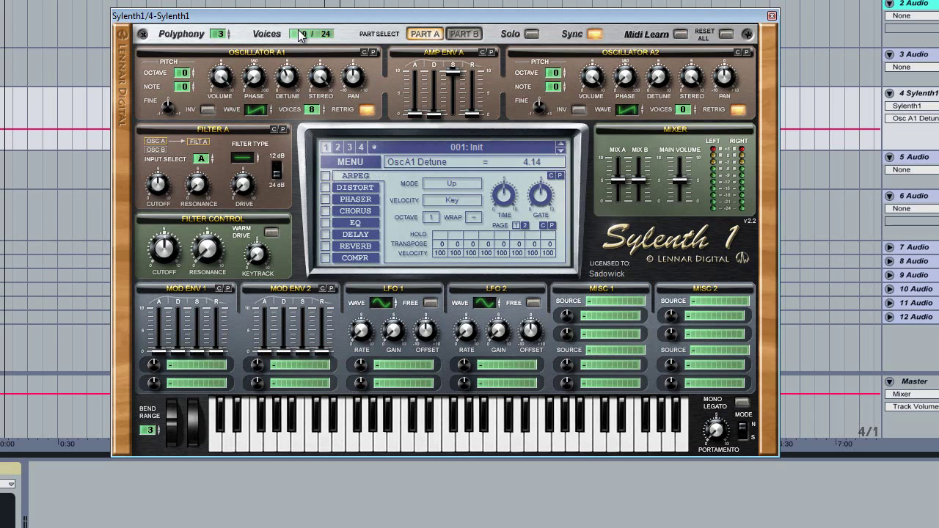
Step: Try Oscillator A1's stereo at 0 and 10 and its pan at 10, then reset the pan to 0
click(323, 83)
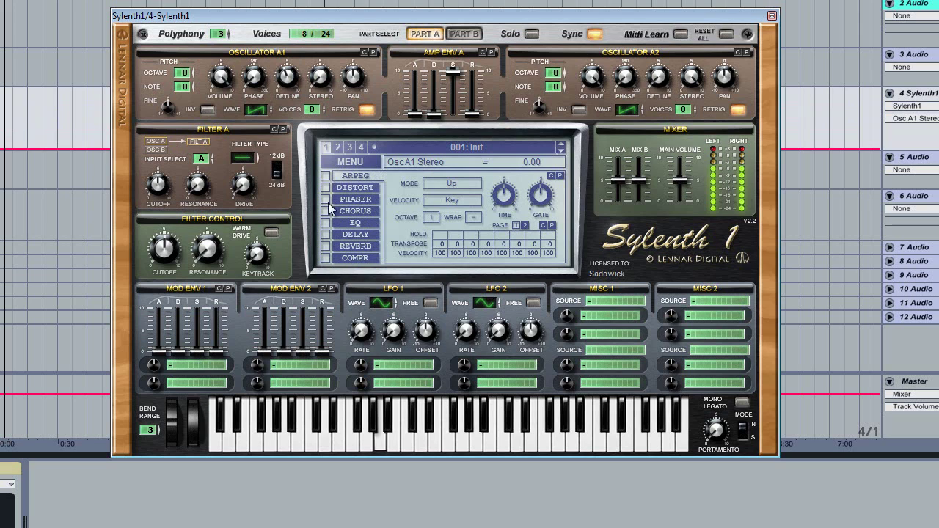
drag(320, 78, 345, 73)
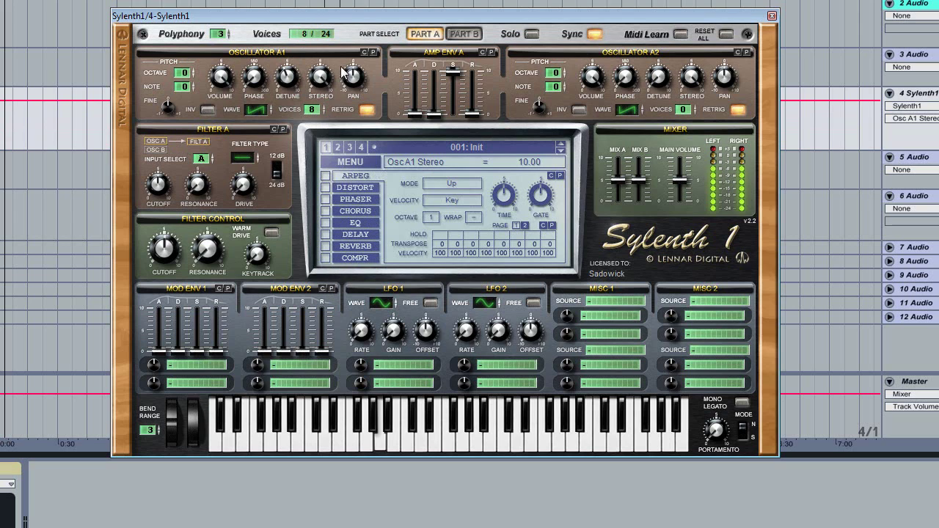
click(352, 76)
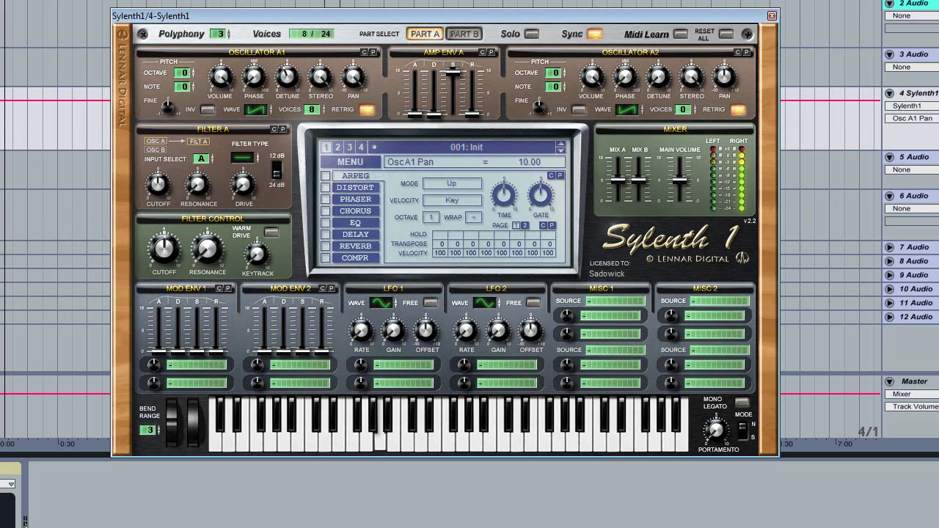
ctrl+click(352, 76)
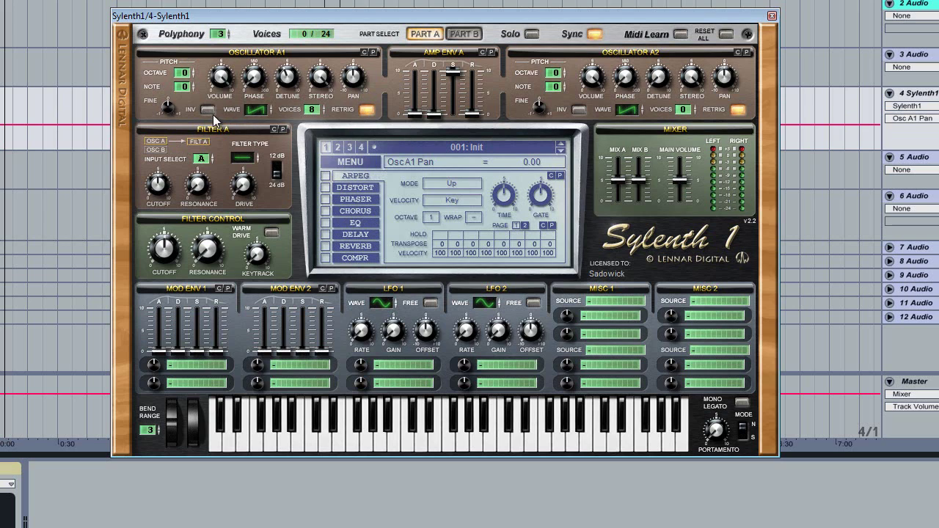
Step: Set Oscillator A1's phase to about 150.86 degrees and turn its retrigger off
click(255, 78)
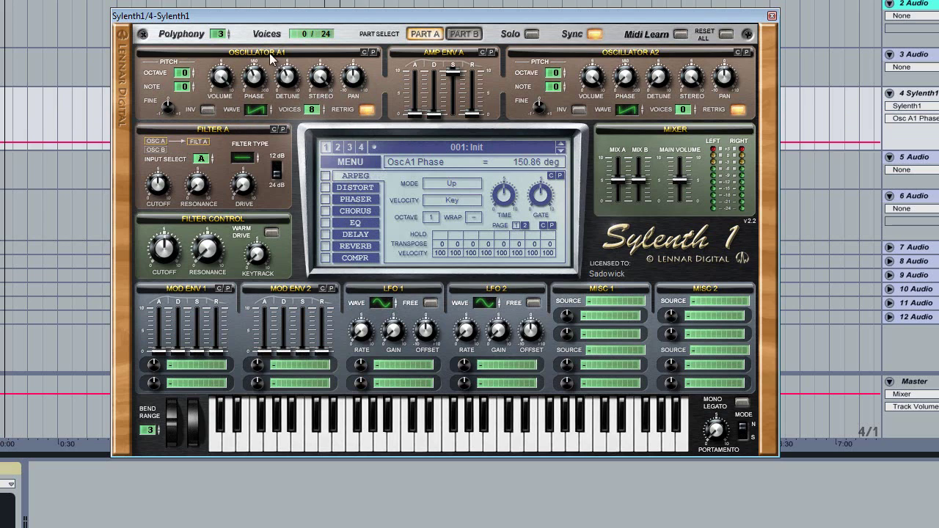
click(368, 112)
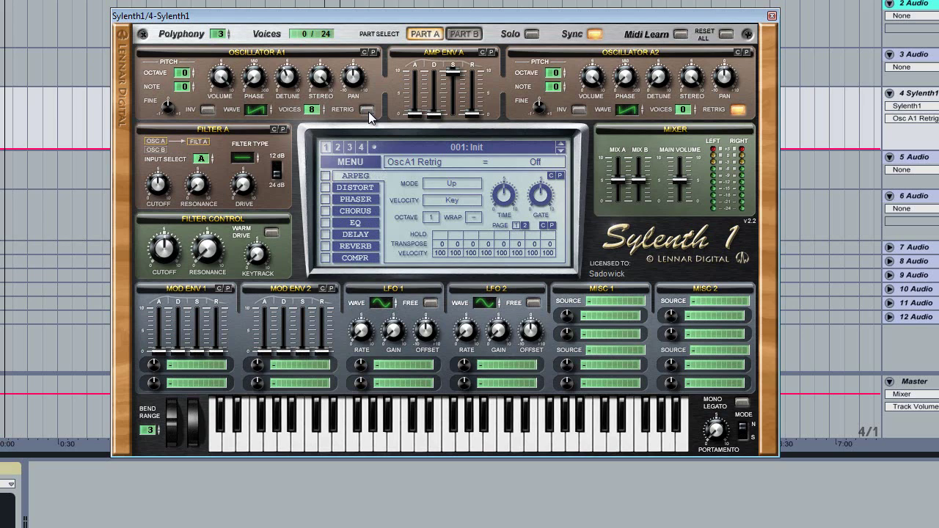
click(367, 110)
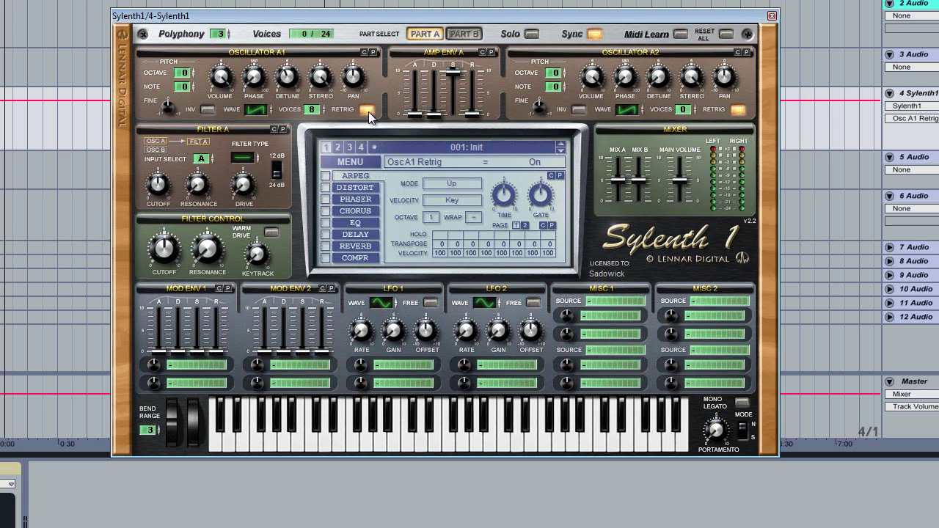
click(367, 110)
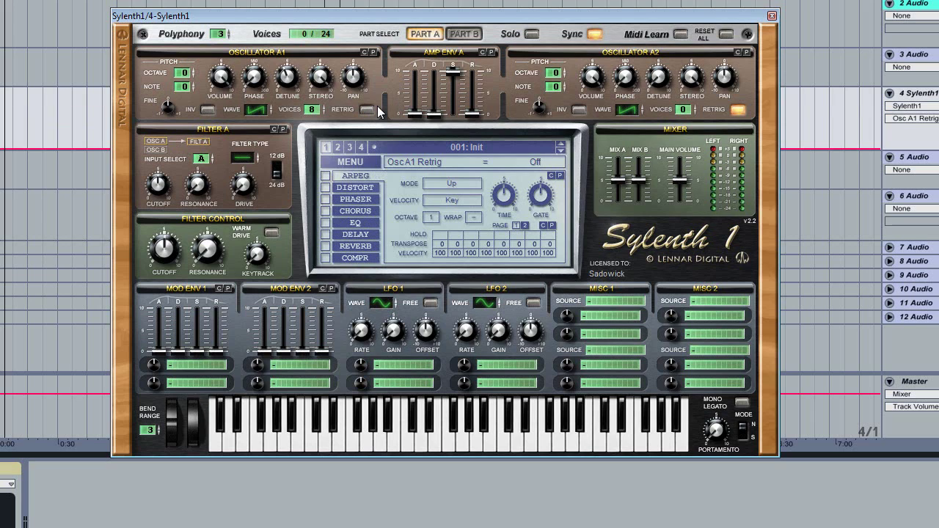
Step: Reduce Oscillator A1 to 1 voice and set its detune to 0
click(249, 109)
drag(311, 110, 310, 188)
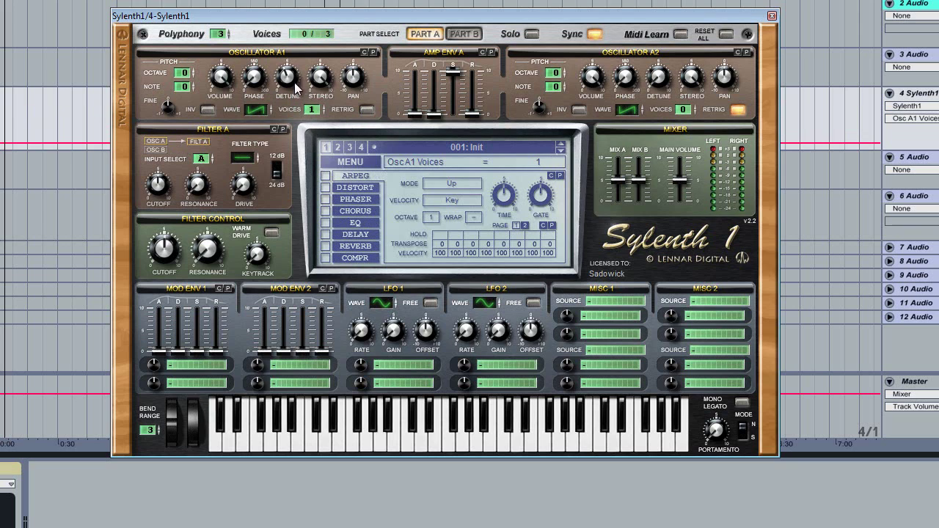
drag(290, 89, 286, 138)
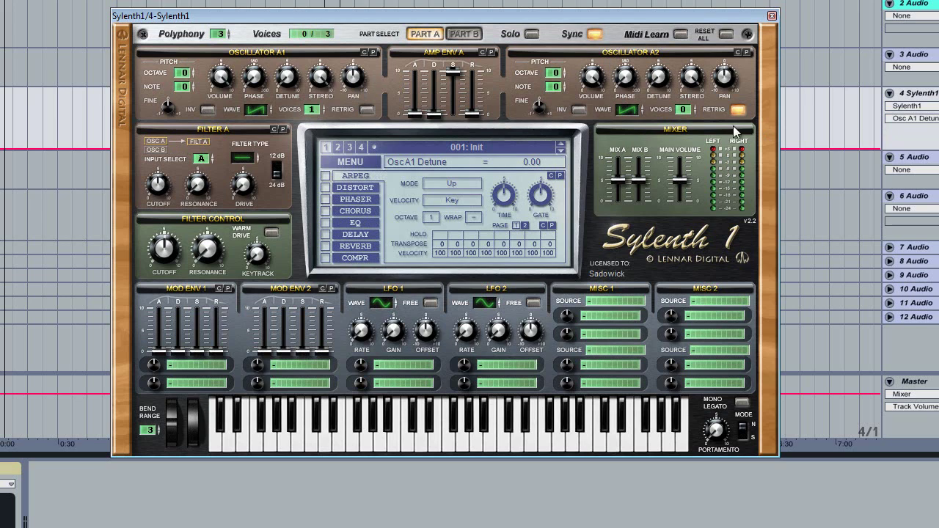
Step: Set Oscillator A2's note to +7, give it 1 voice and turn its retrigger off
drag(556, 87, 567, 65)
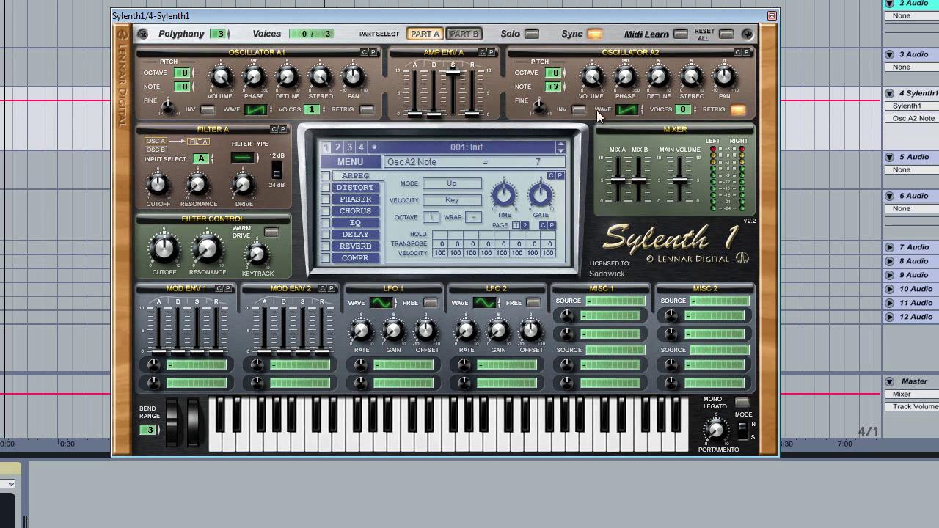
click(688, 109)
click(737, 109)
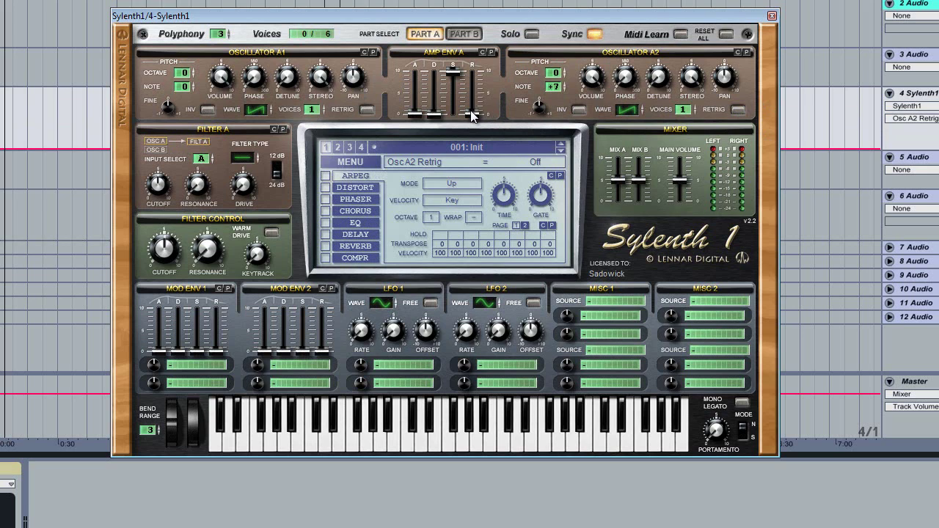
Step: Set Amp Env A's release to about 4.01 and Filter A's type to Lowpass
drag(472, 116, 477, 105)
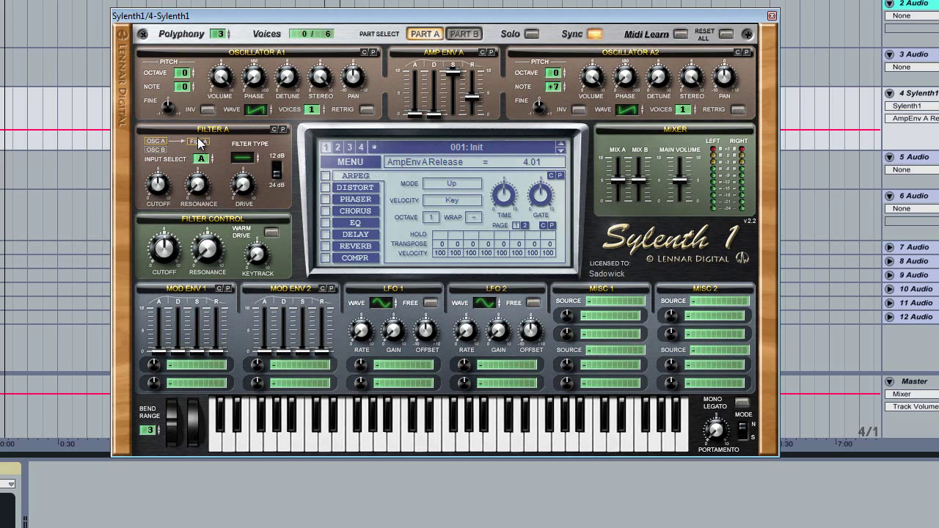
click(252, 157)
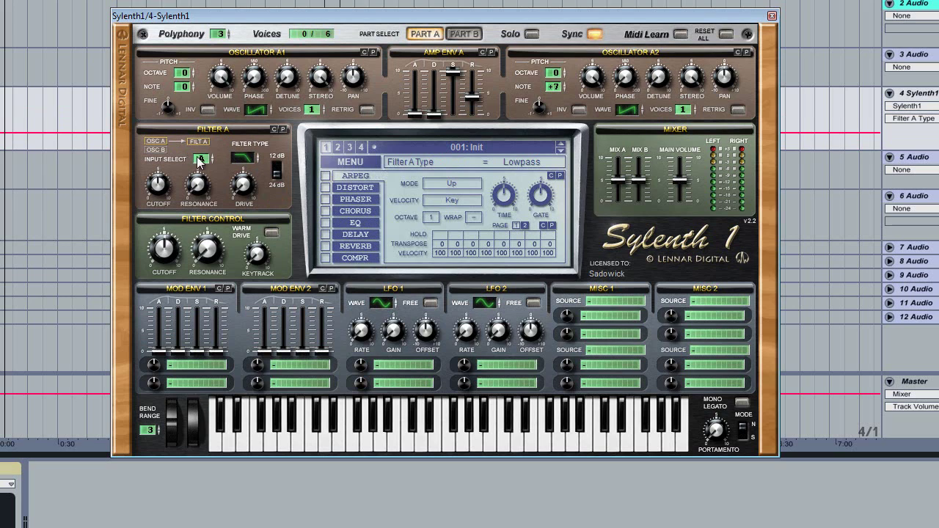
Step: Compare Part B's oscillator and filter sections with Part A's, ending on Part A
click(462, 34)
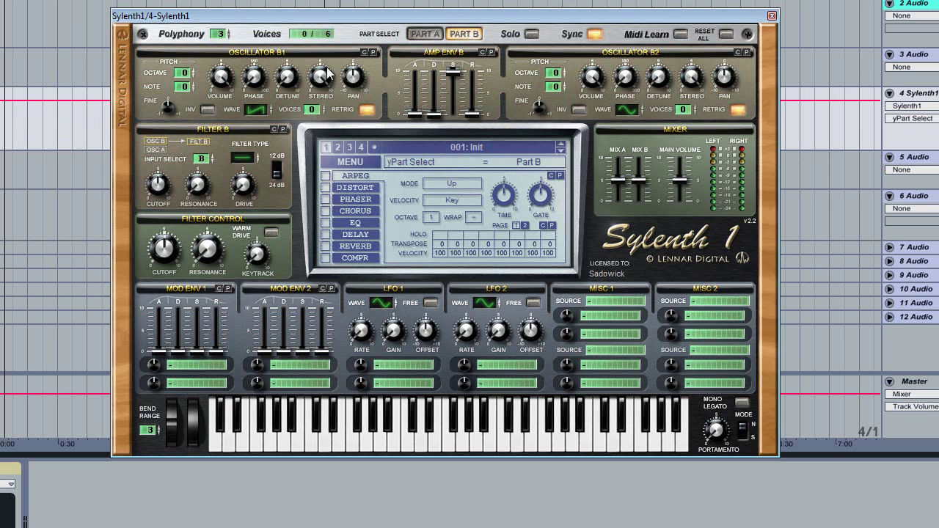
click(425, 35)
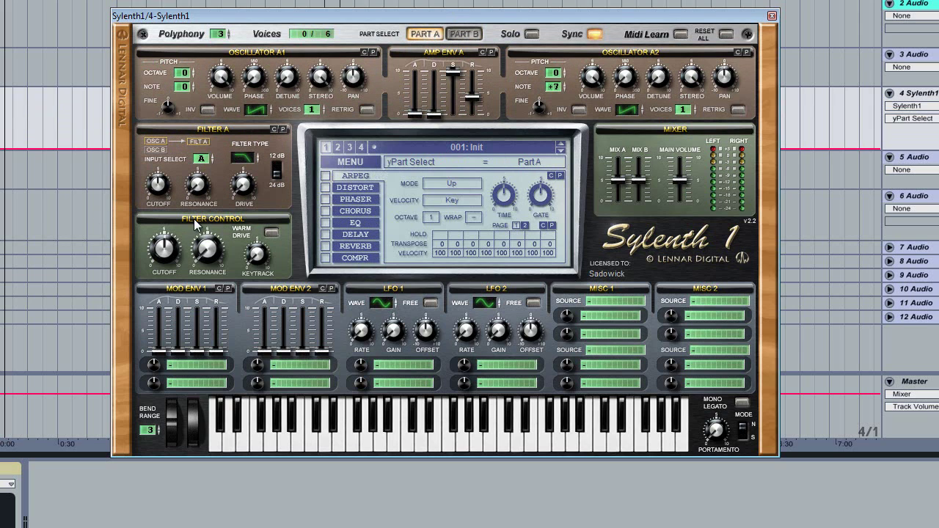
click(464, 34)
click(430, 36)
Step: Set Filter A's cutoff to about 234.94 Hz and its drive to about 1.71
mouse_move(164, 189)
mouse_down()
mouse_move(165, 150)
mouse_move(160, 216)
mouse_move(168, 182)
mouse_up()
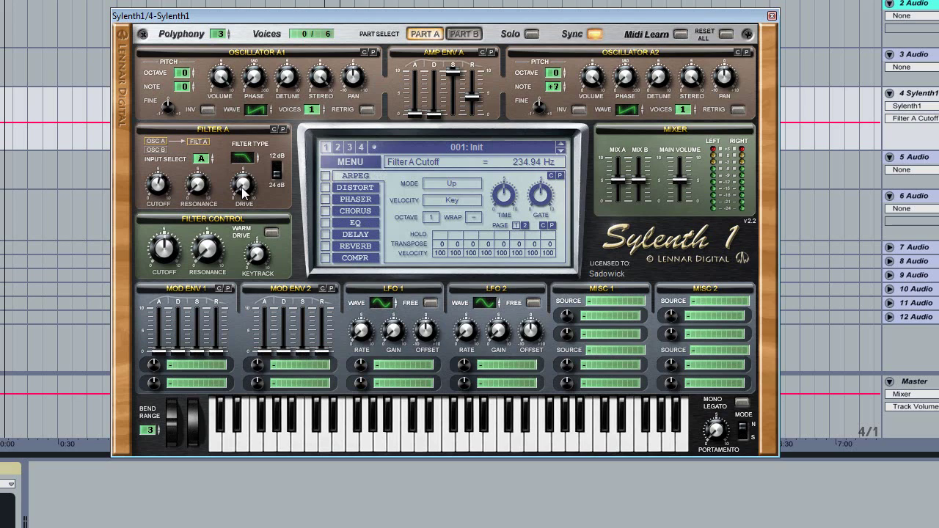
drag(243, 190, 243, 169)
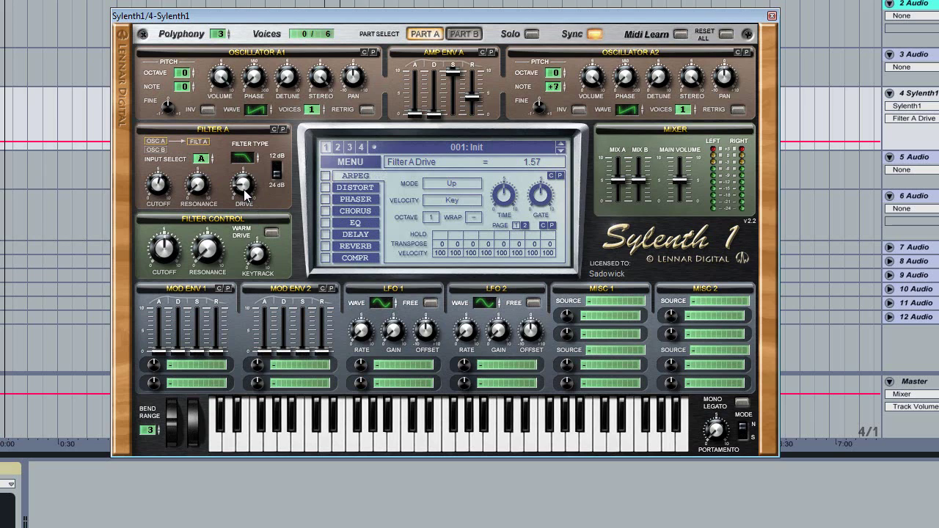
drag(245, 192, 264, 184)
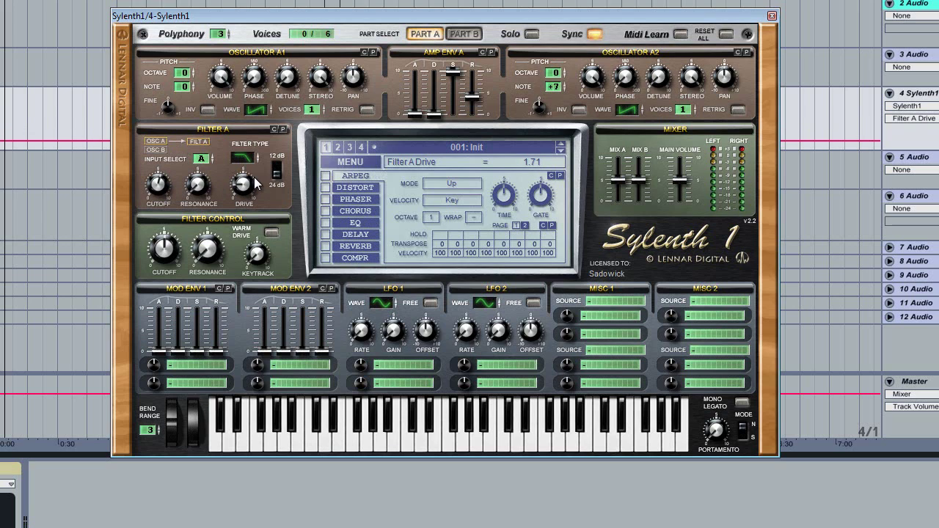
Step: Readjust Filter A's cutoff, try its drive at 0, and set the drive to about 1.62
click(163, 189)
drag(162, 189, 173, 156)
click(248, 188)
drag(248, 188, 247, 332)
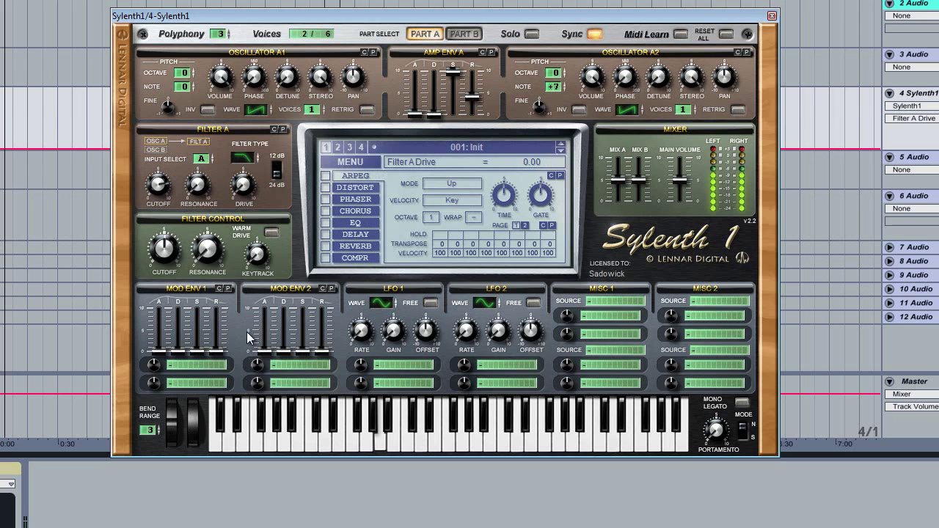
drag(236, 187, 224, 279)
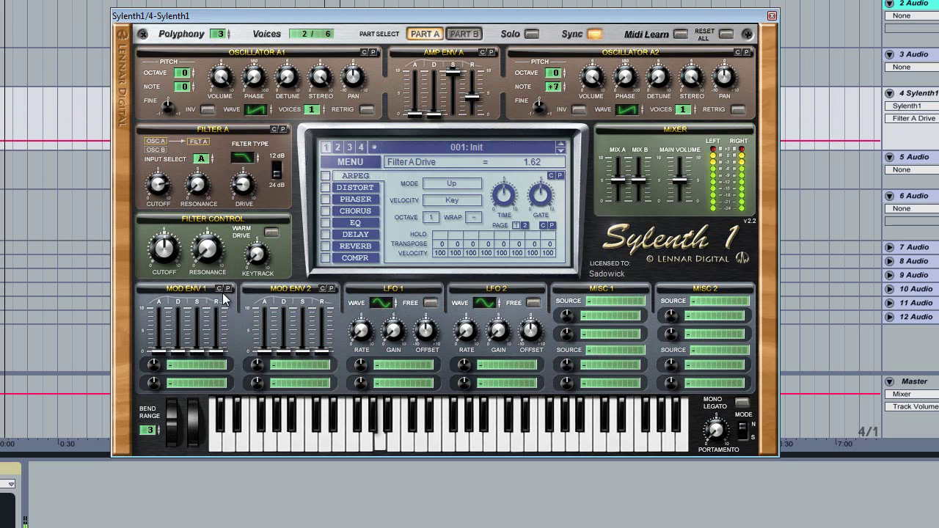
Step: Try Filter A's resonance at about 6.24, set it to about 1.24, and set the Filter Control cutoff to about 1644.74 Hz
click(198, 193)
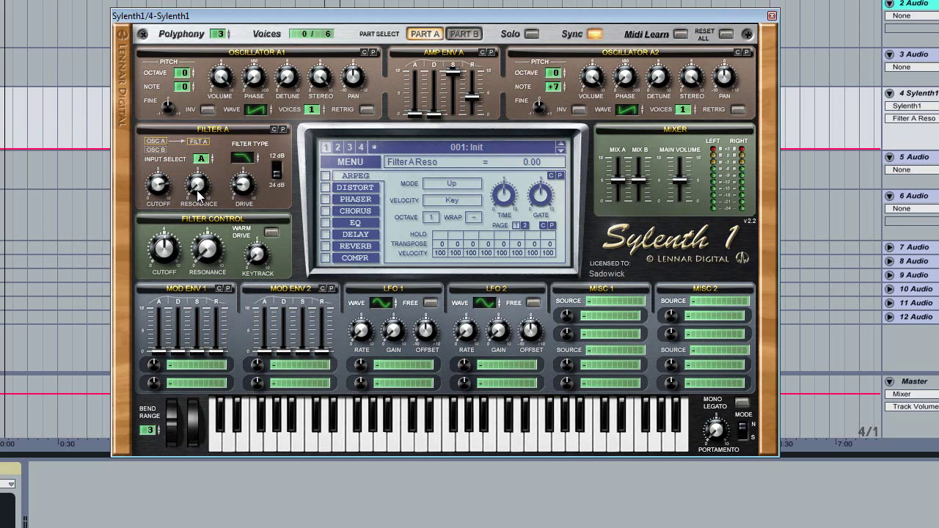
drag(198, 193, 179, 180)
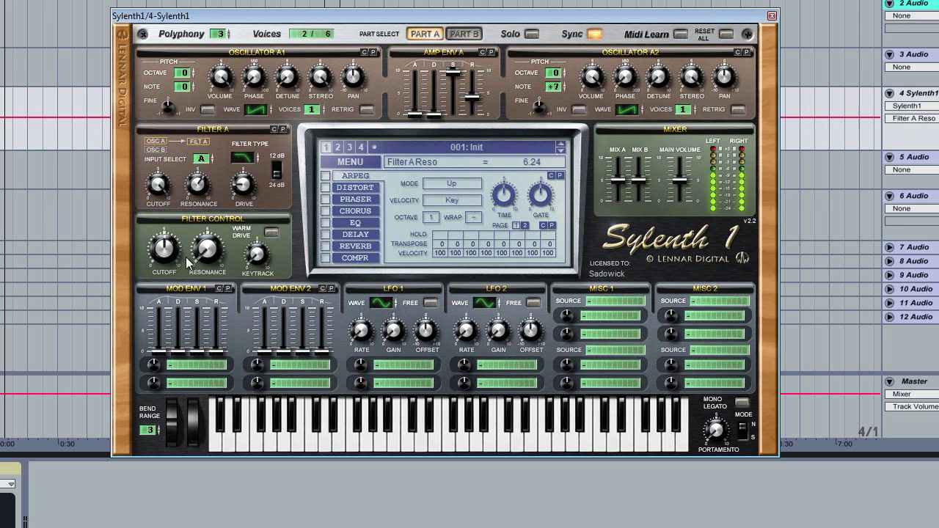
drag(195, 183, 184, 187)
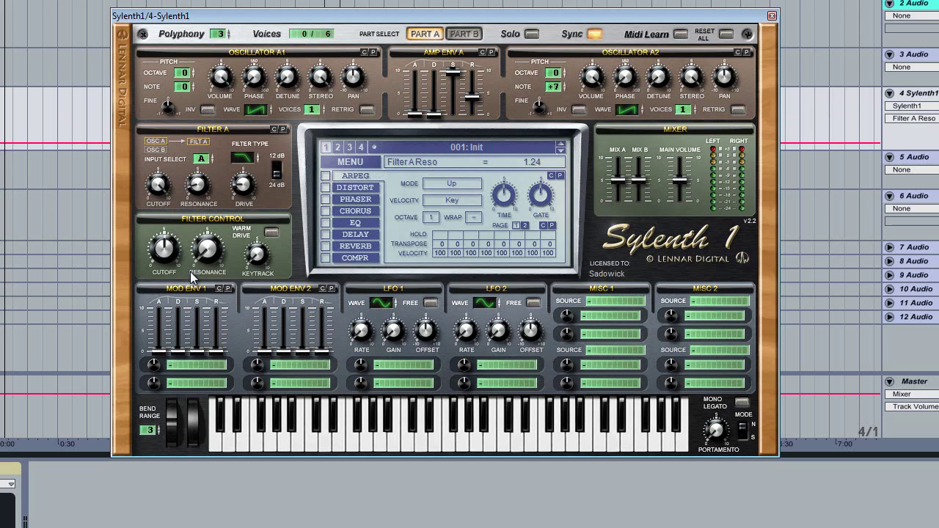
drag(160, 251, 161, 209)
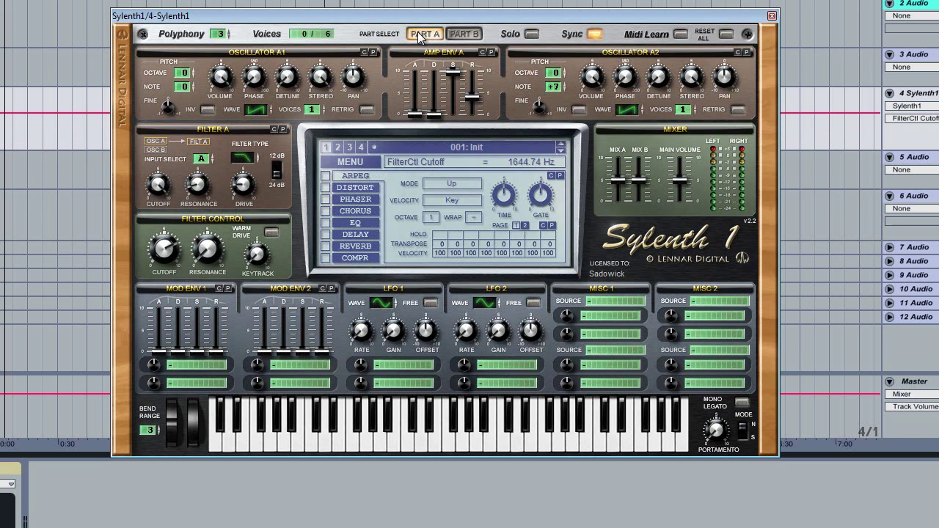
Step: Compare Part A's and Part B's oscillator and filter sections along with the shared Filter Control, ending on Part A
click(459, 35)
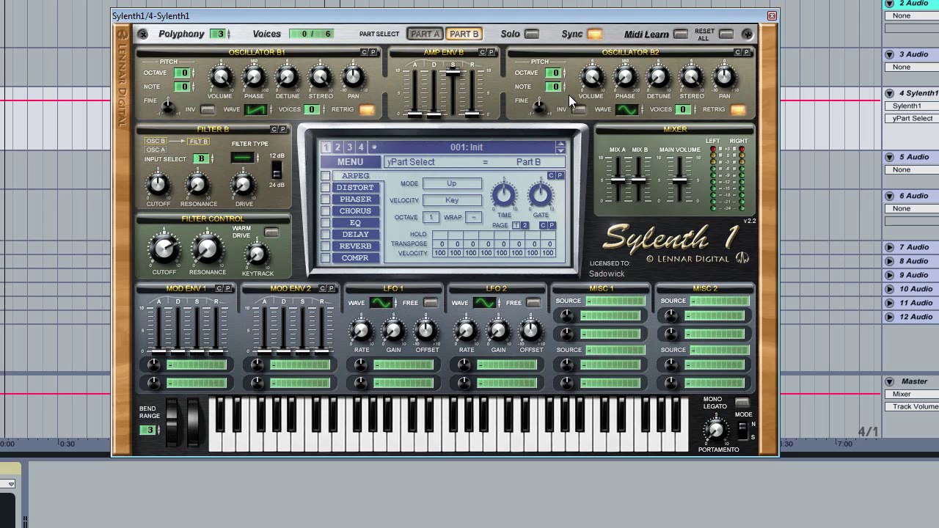
click(423, 35)
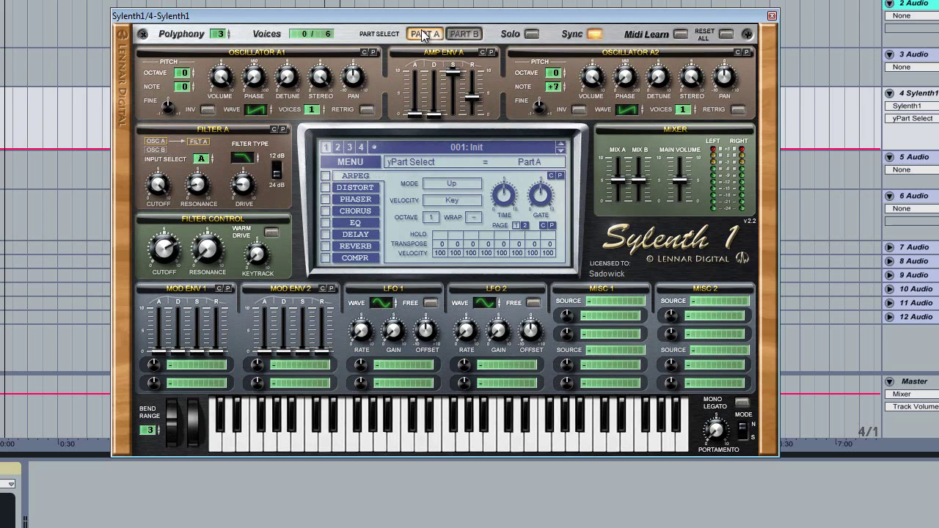
click(460, 34)
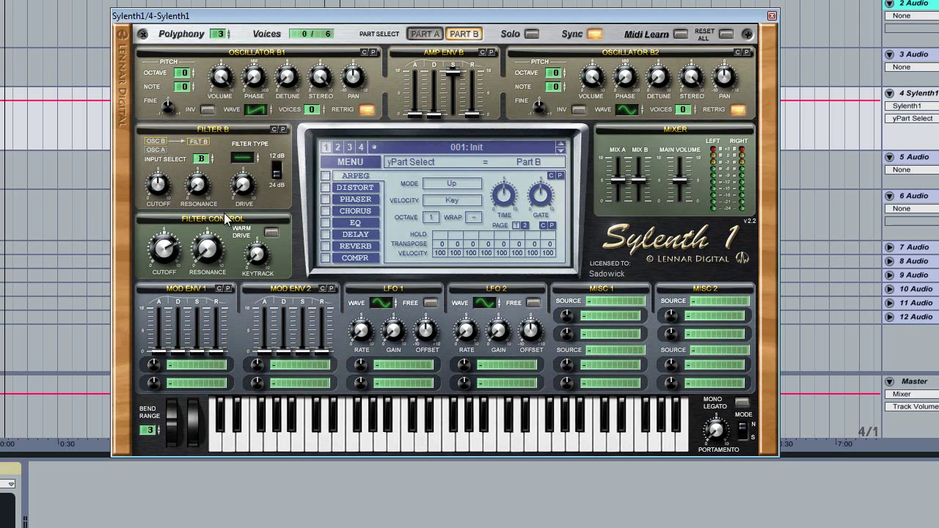
click(426, 35)
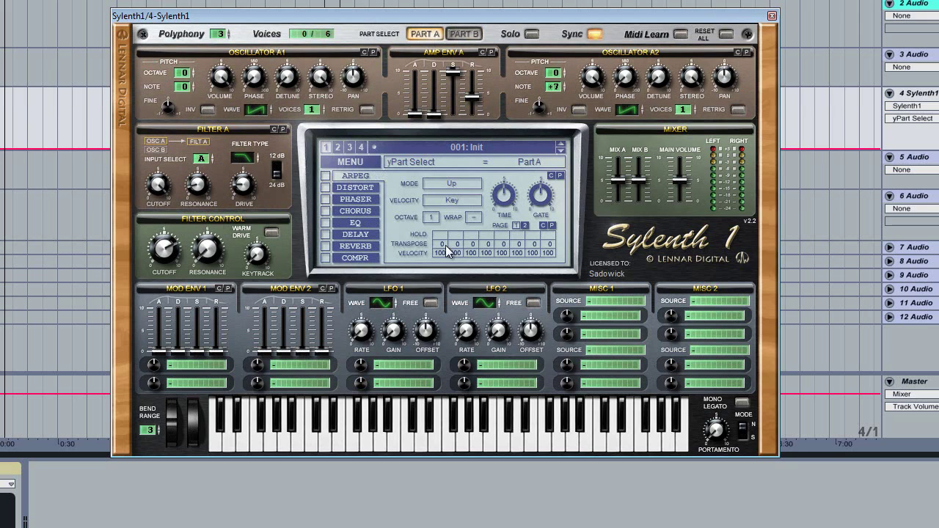
Step: Set Filter B's type to Bandpass in Part B and solo that part
click(462, 35)
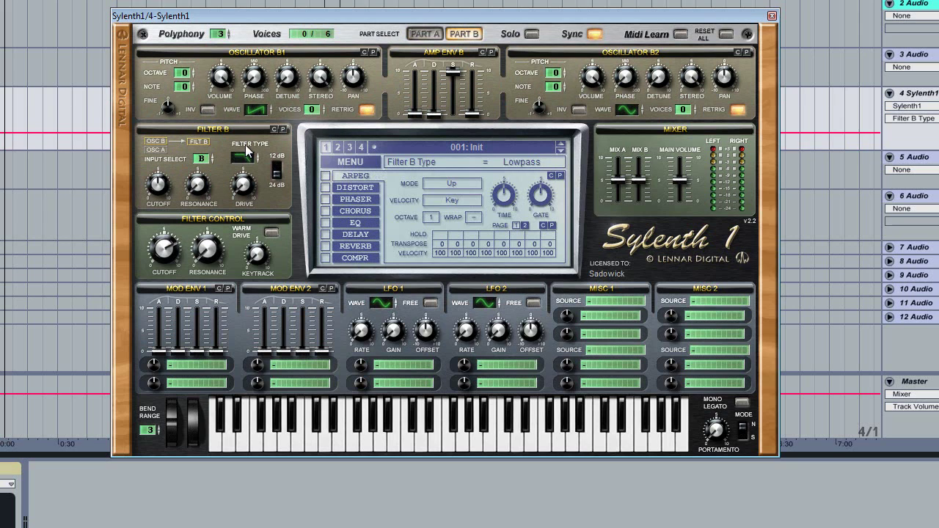
click(242, 157)
drag(251, 128, 251, 135)
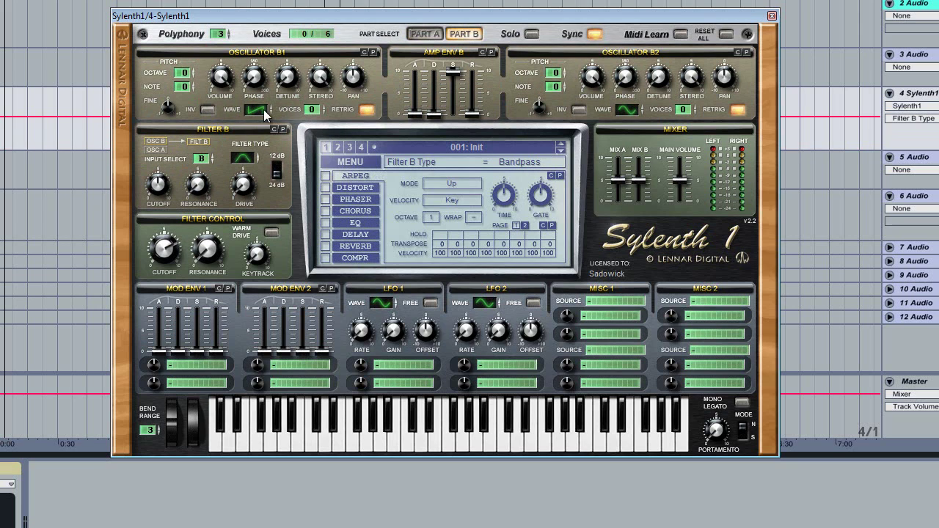
click(533, 34)
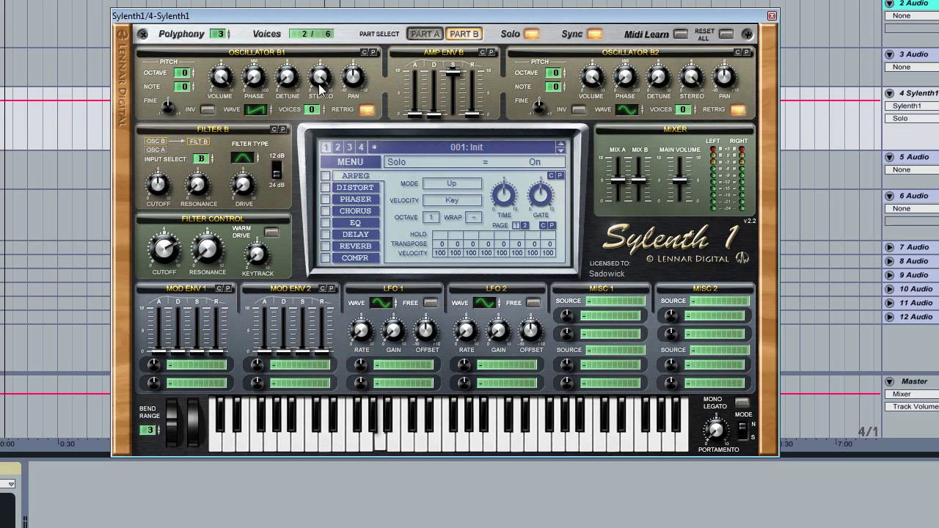
Step: Give Oscillator B1 one voice and set Filter B's cutoff to about 26.47 Hz and its drive to about 3.95
drag(314, 110, 317, 106)
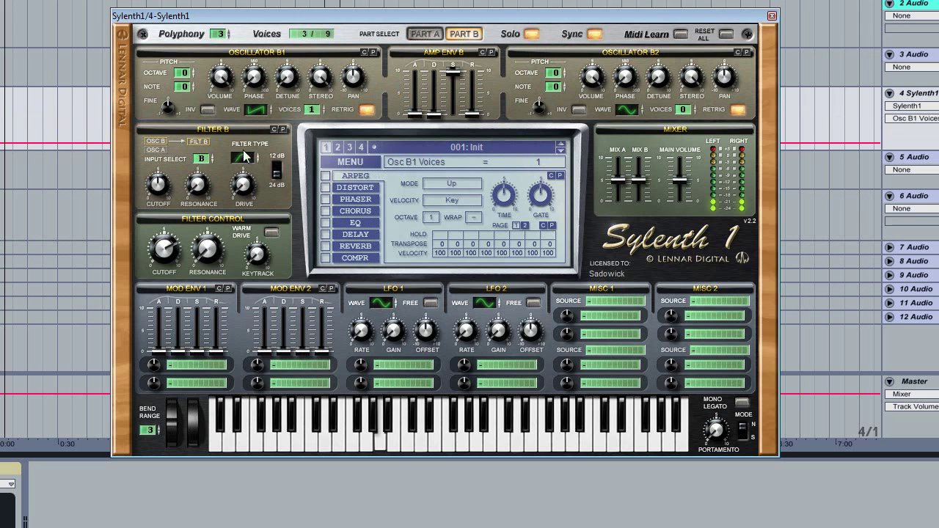
click(158, 187)
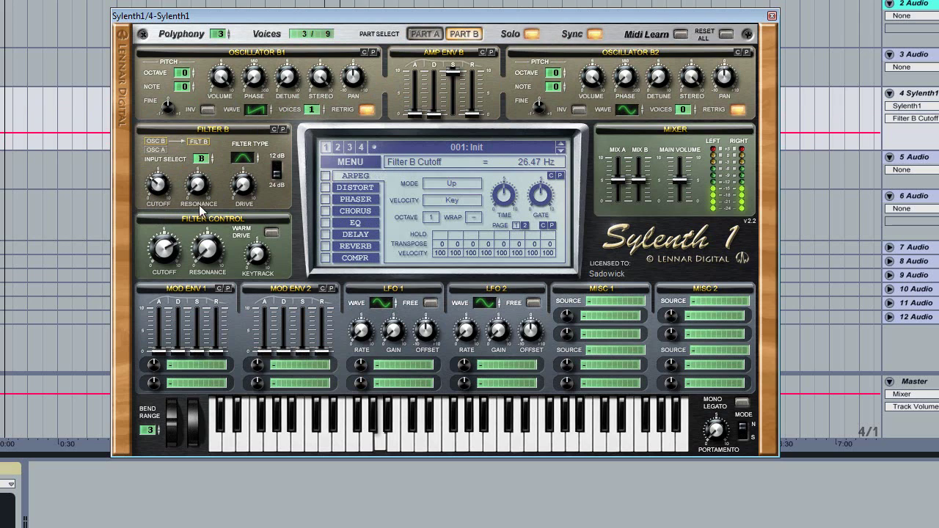
click(245, 186)
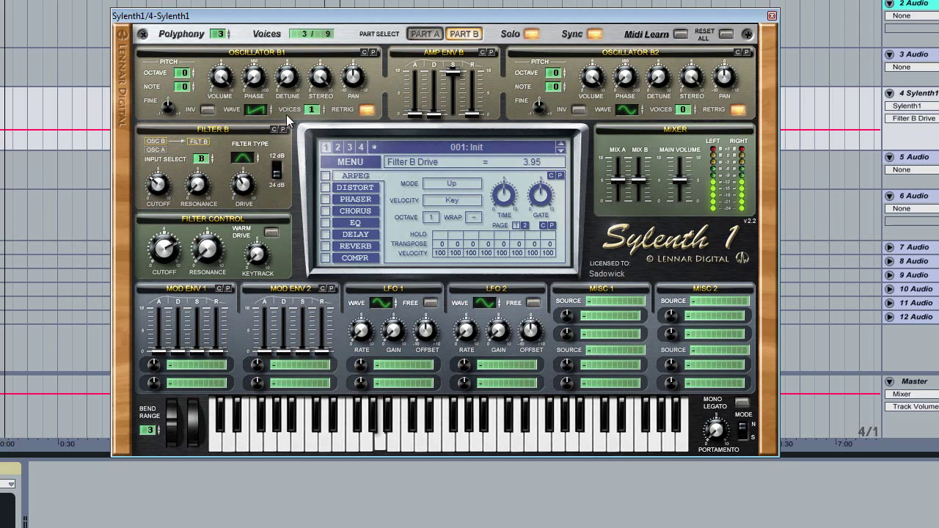
Step: Set Oscillator B1 to 8 voices with detune about 3.86, and Oscillator B2 to note +7, saw wave and 6 voices
drag(311, 110, 279, 109)
click(288, 77)
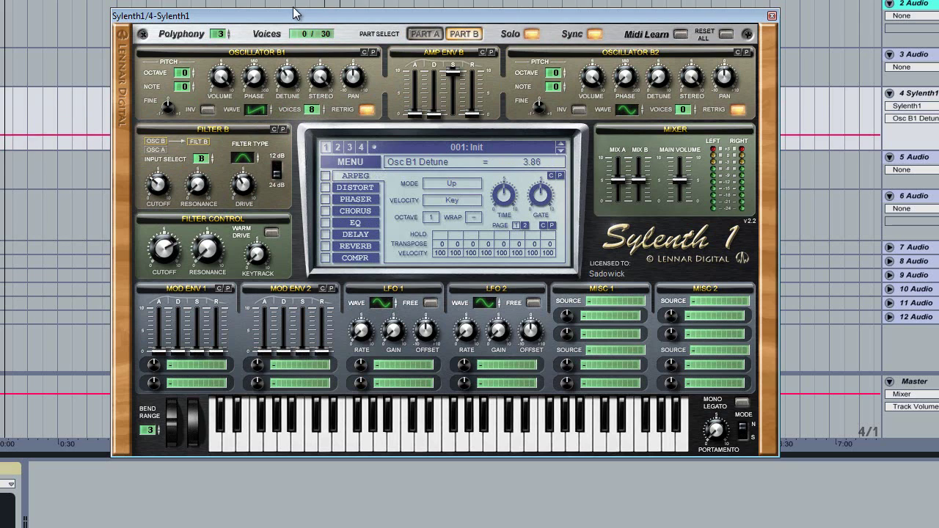
drag(558, 90, 557, 73)
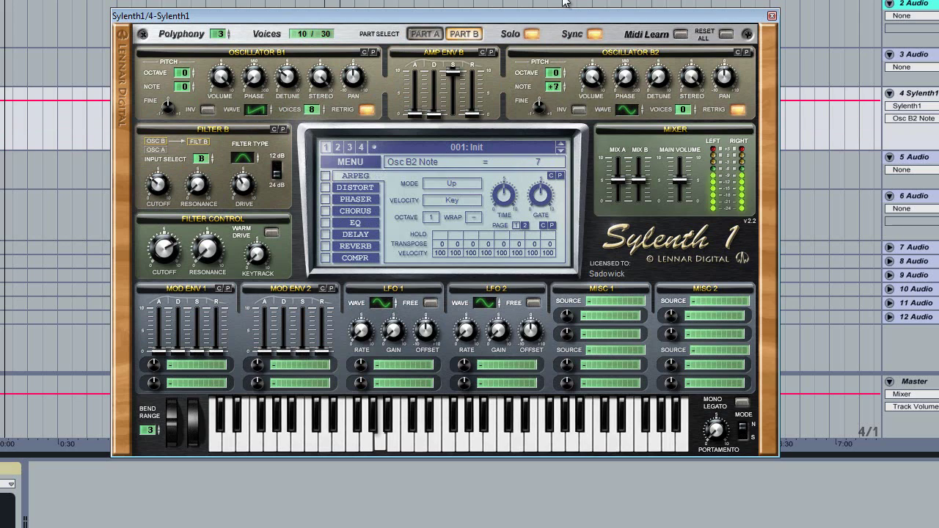
click(632, 108)
drag(682, 109, 683, 95)
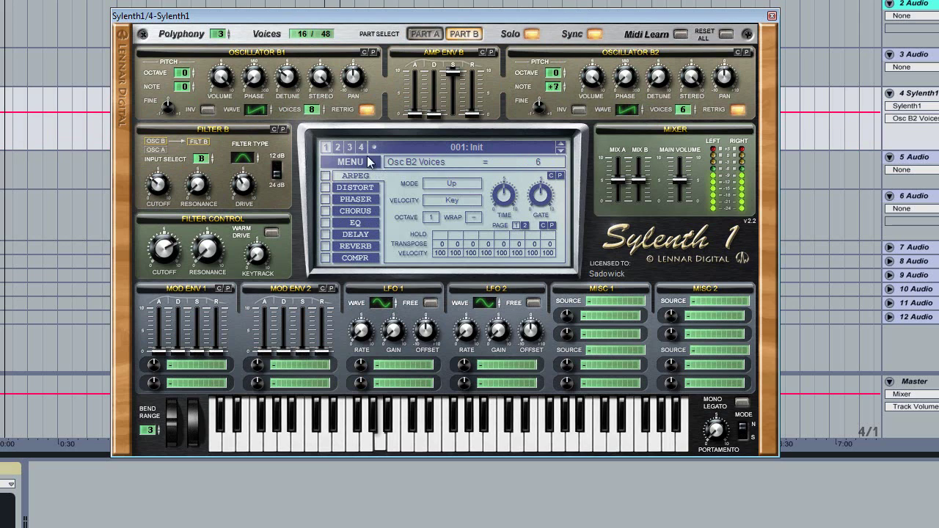
Step: Set Filter B's drive to about 2.62 and turn off the solo on Part B
click(247, 184)
drag(246, 183, 245, 210)
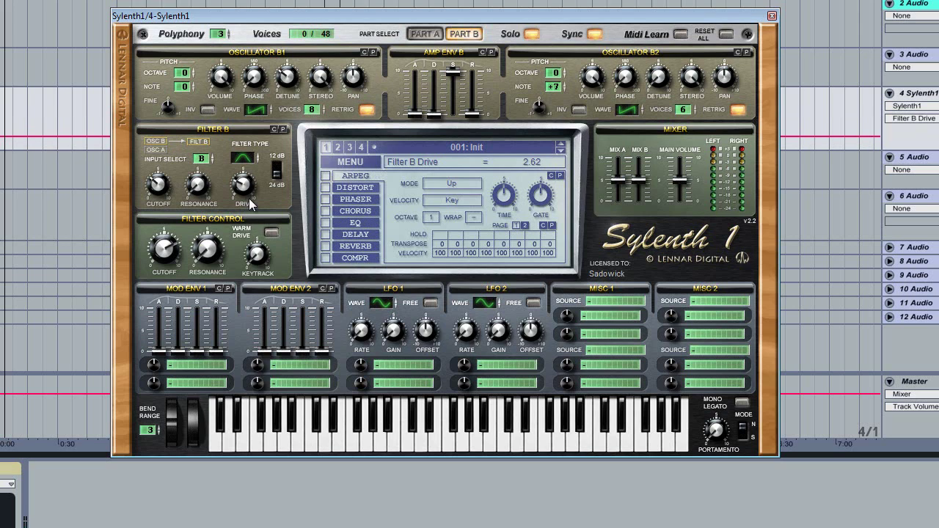
click(530, 34)
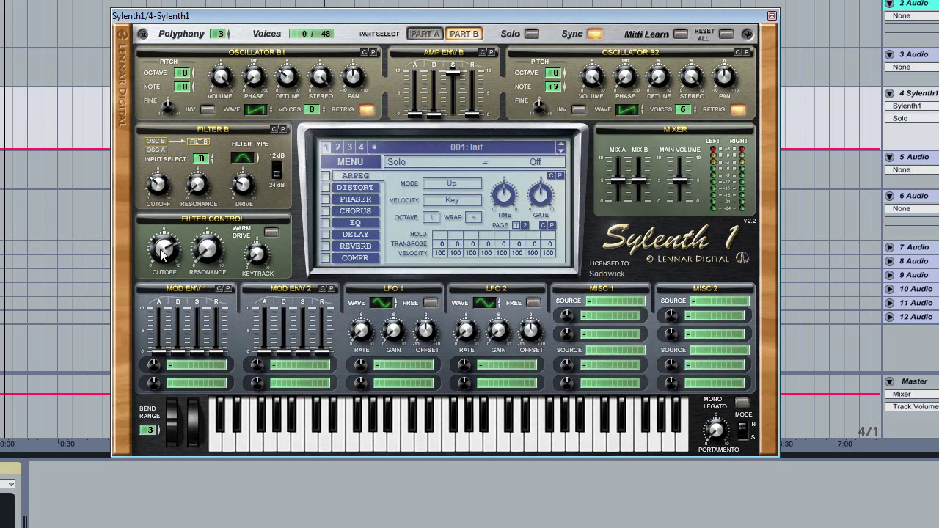
Step: Set the Filter Control cutoff to about 887.41 Hz and turn on Warm Drive, checking it in both parts
drag(162, 251, 195, 286)
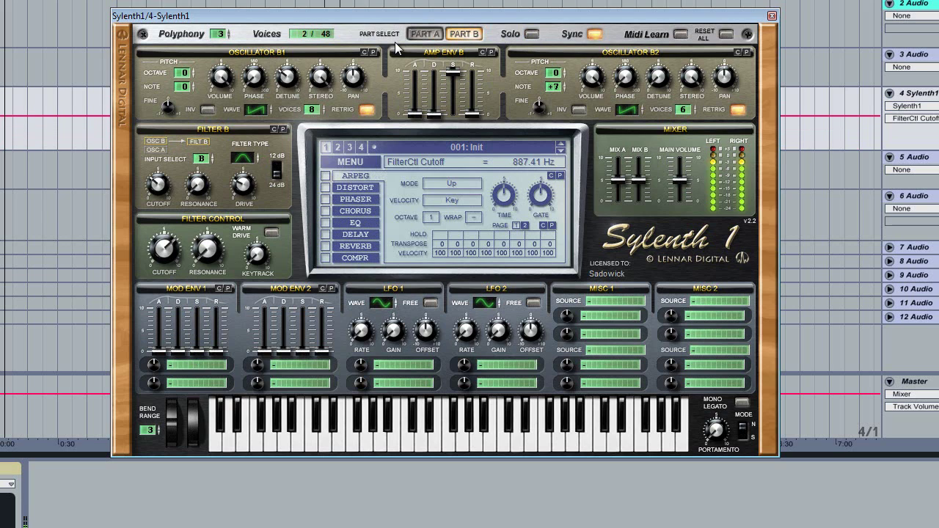
click(436, 36)
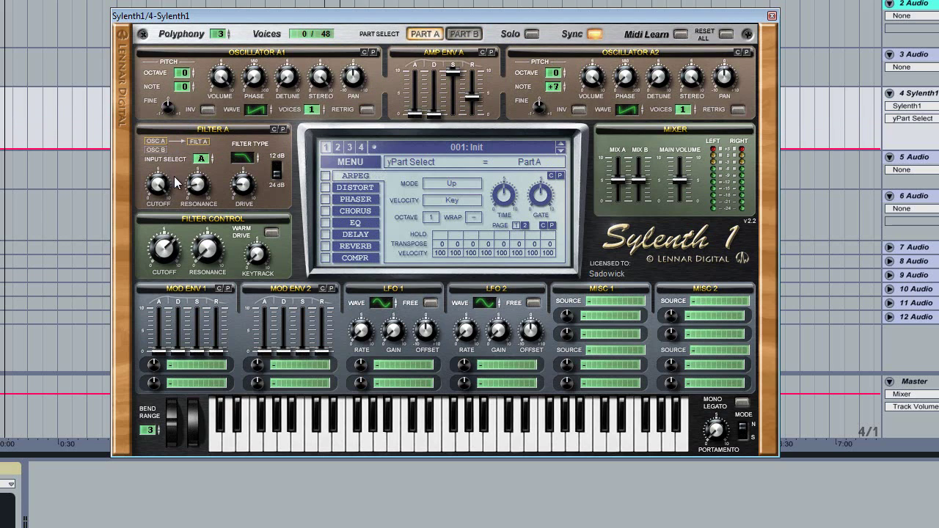
click(270, 233)
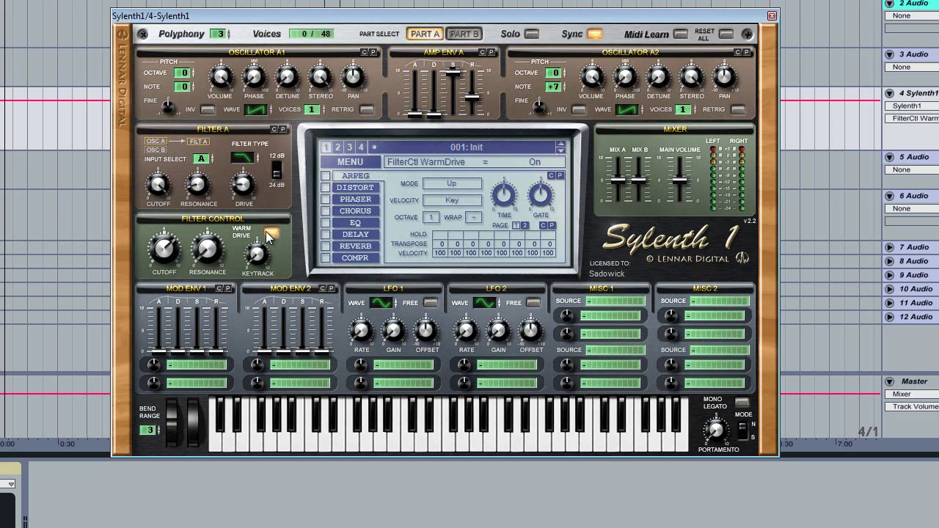
click(458, 34)
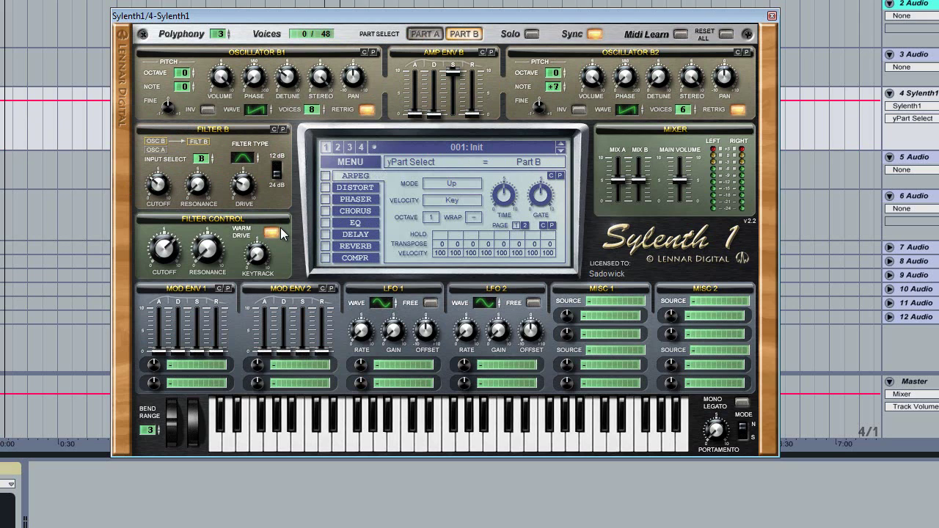
Step: Assign Cutoff A as Mod Env 1's first destination and solo Part A
click(193, 364)
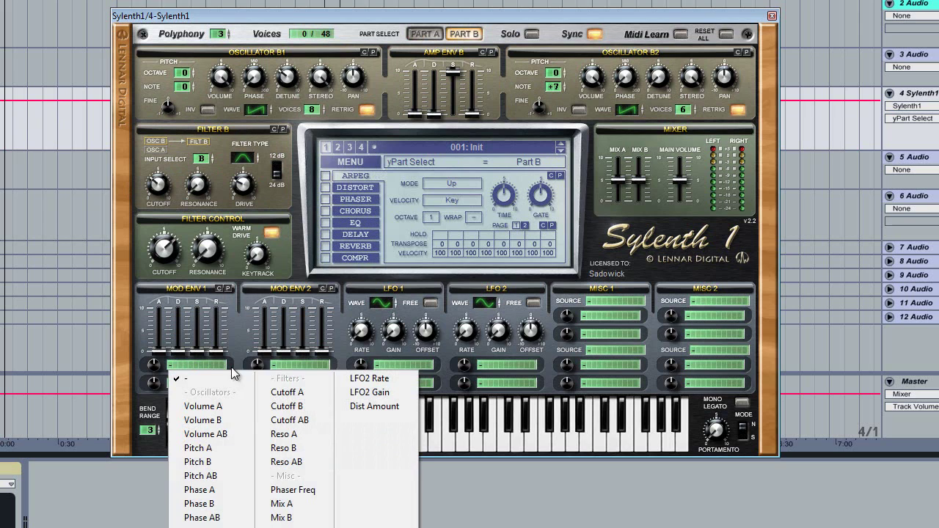
click(303, 395)
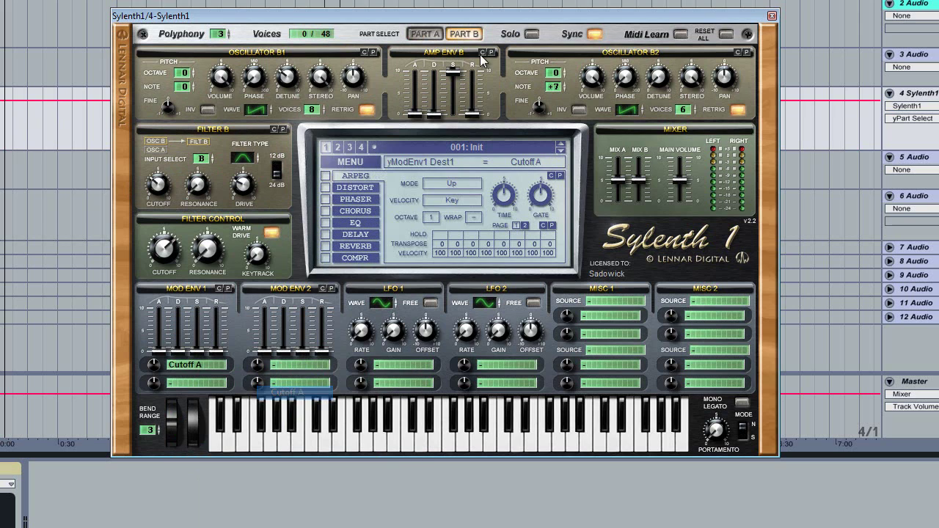
click(425, 34)
click(532, 33)
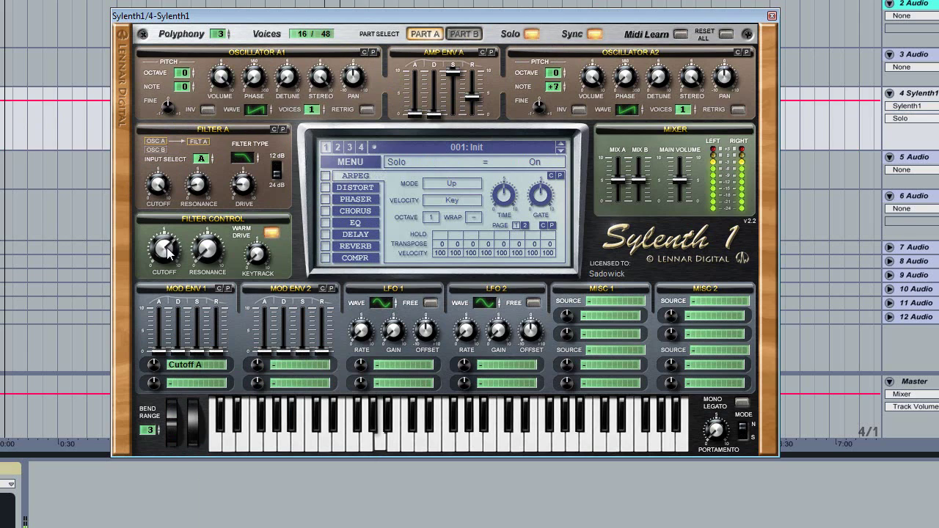
Step: Set Mod Env 1's attack near the middle with sustain and release near maximum, and the Filter Control cutoff to about 27.76 Hz
drag(168, 252, 167, 293)
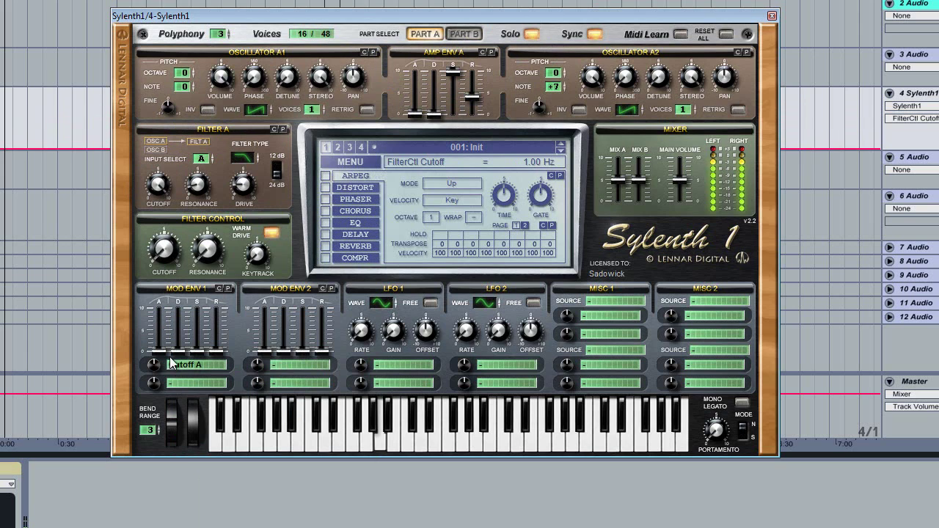
drag(157, 351, 198, 311)
drag(216, 351, 216, 309)
click(163, 265)
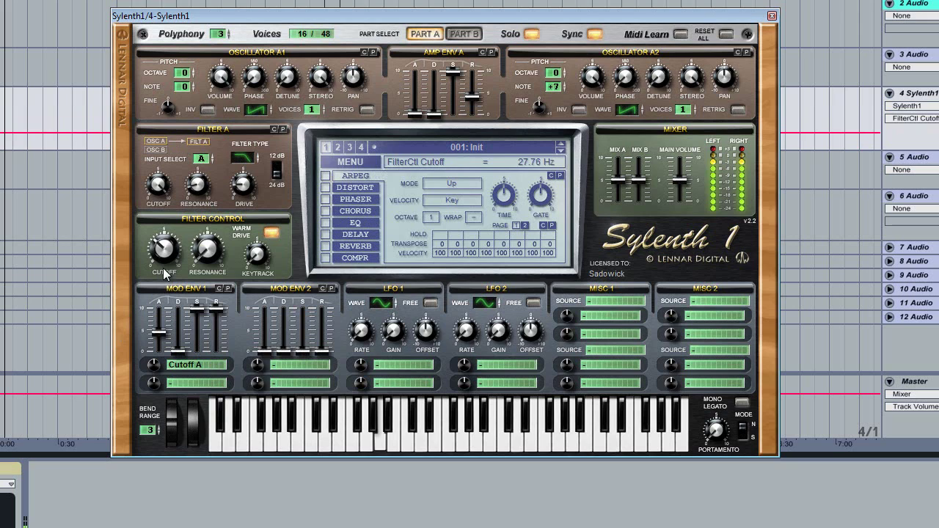
Step: Set Mod Env 1's first destination amount to about -7.43 and, with Part A soloed, the Filter Control cutoff to about 75.20 Hz
drag(154, 363, 161, 425)
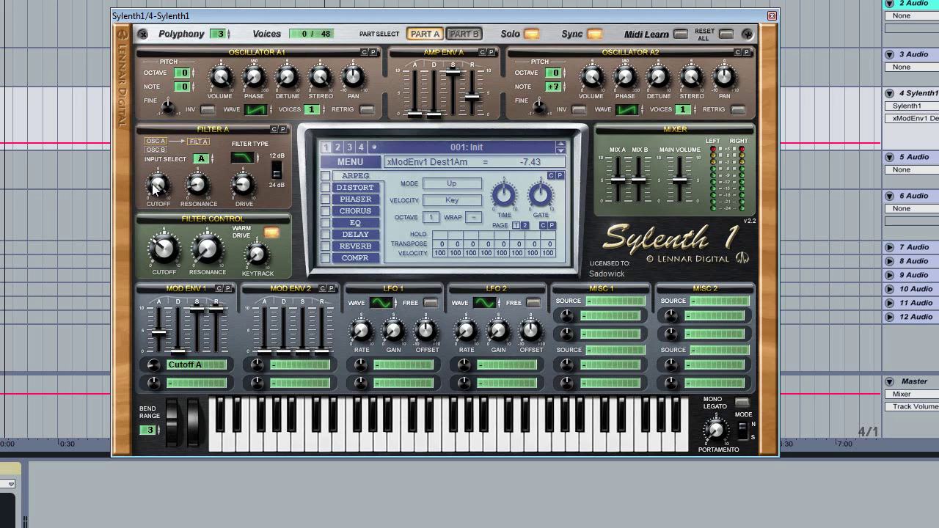
click(531, 35)
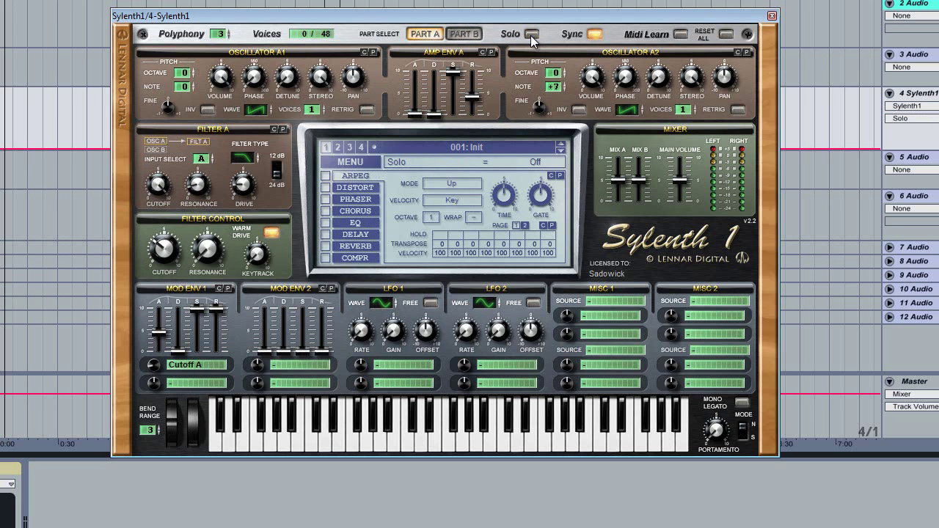
click(533, 35)
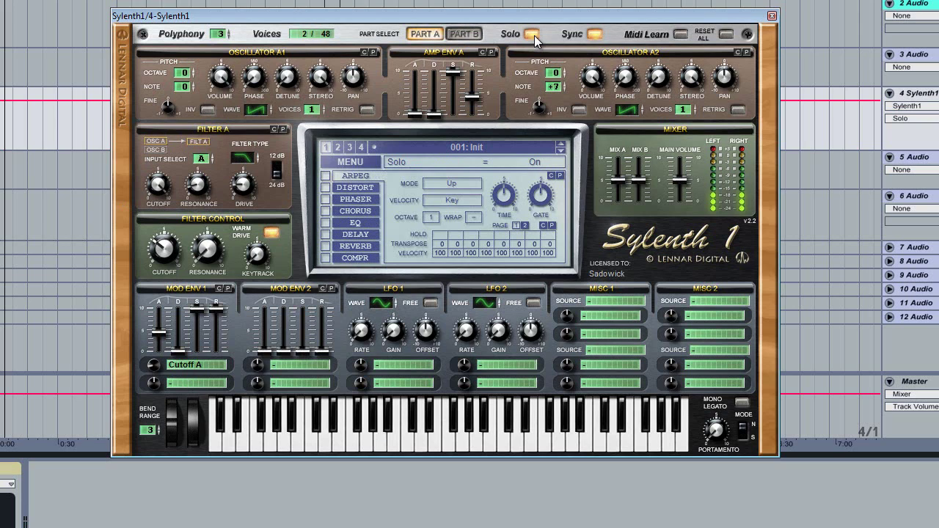
drag(173, 233, 173, 224)
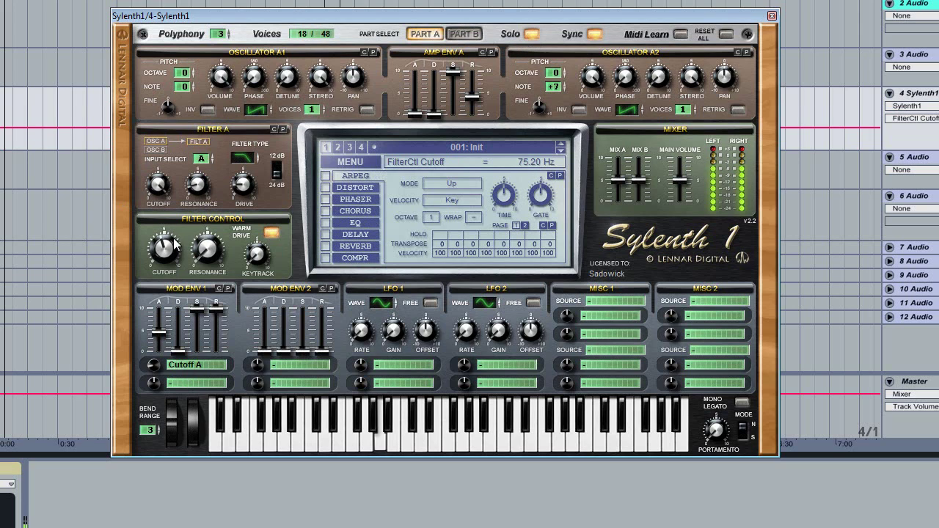
Step: Assign Cutoff A as Mod Env 1's second destination with an amount of about -5.05
click(191, 382)
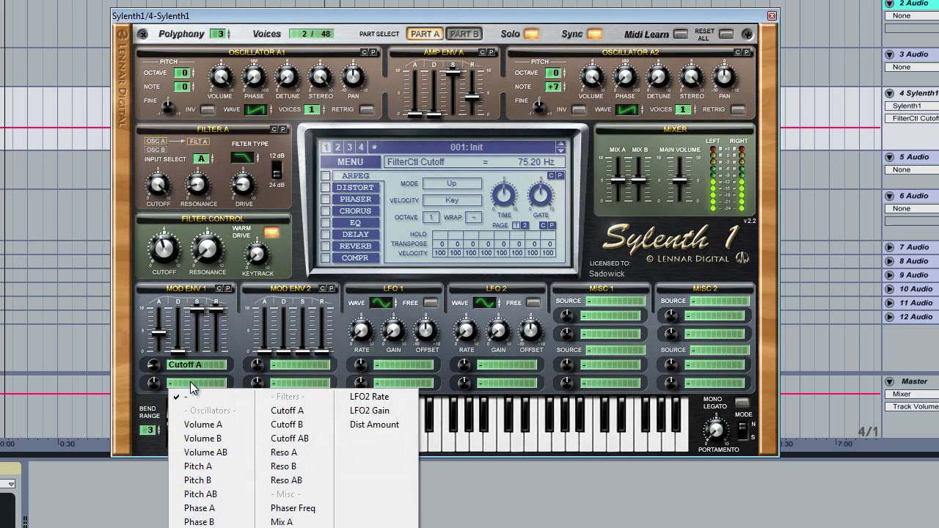
click(275, 412)
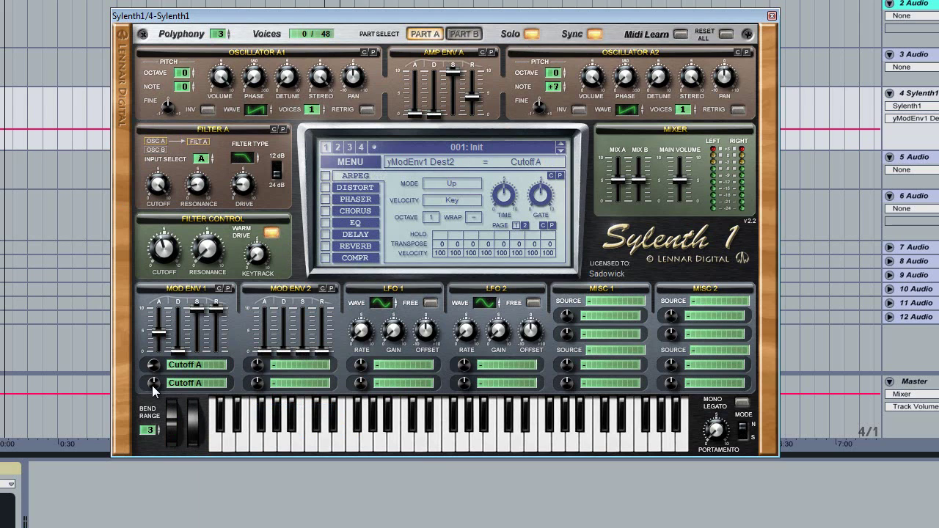
drag(152, 417, 152, 429)
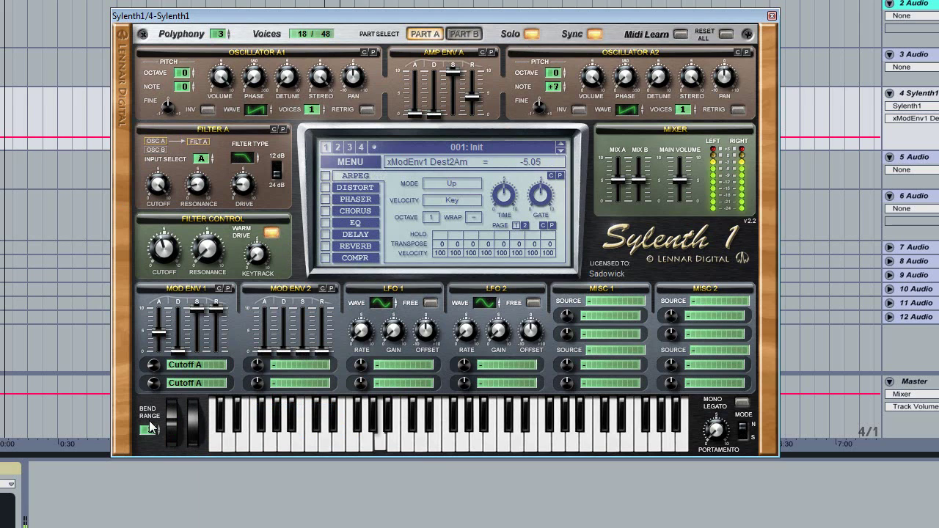
Step: Turn off Solo, switch to Part B and assign Phase AB as Mod Env 2's first destination
click(529, 33)
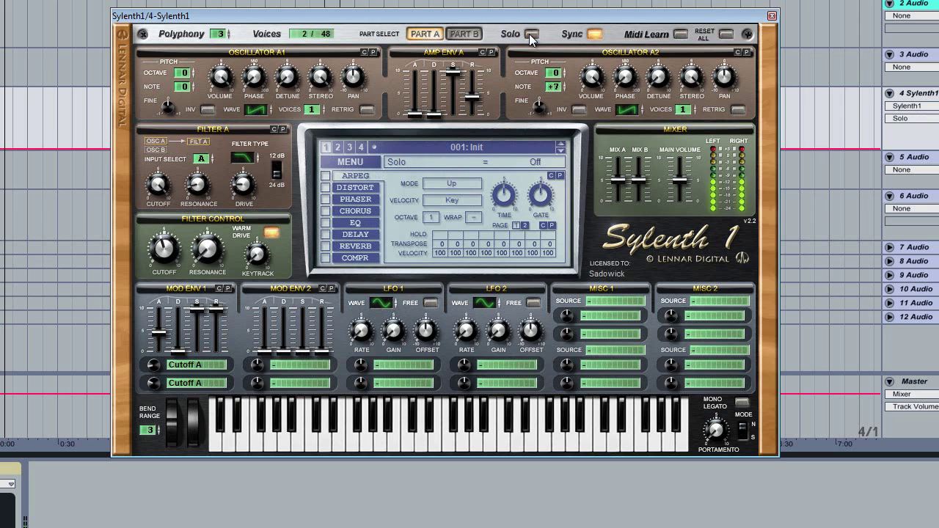
click(461, 34)
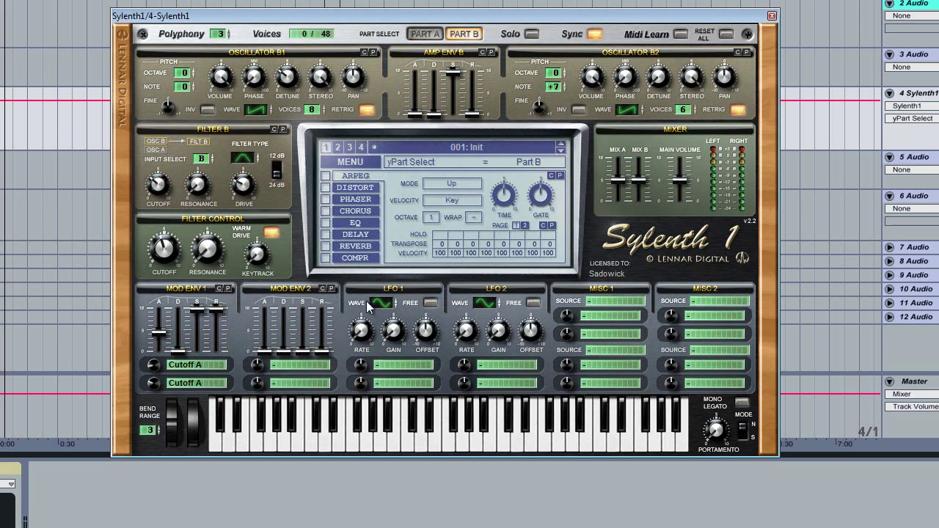
click(301, 364)
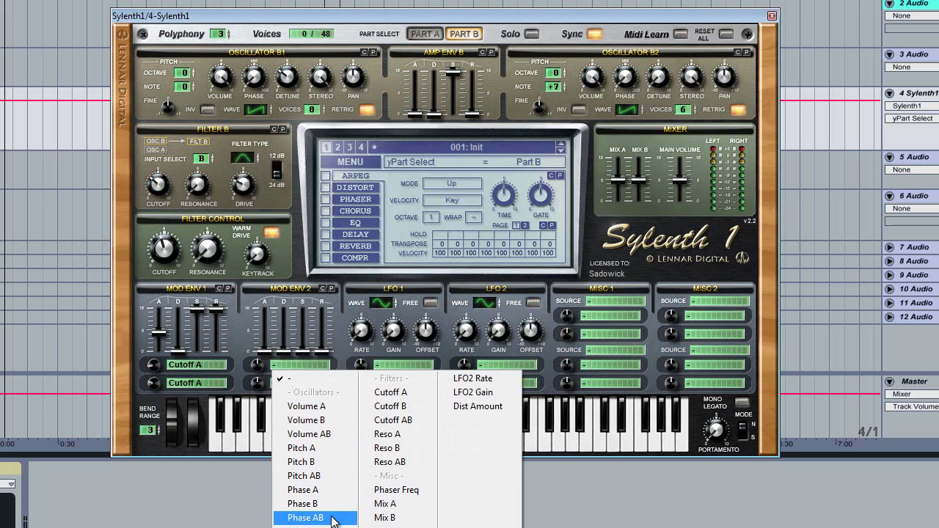
click(305, 518)
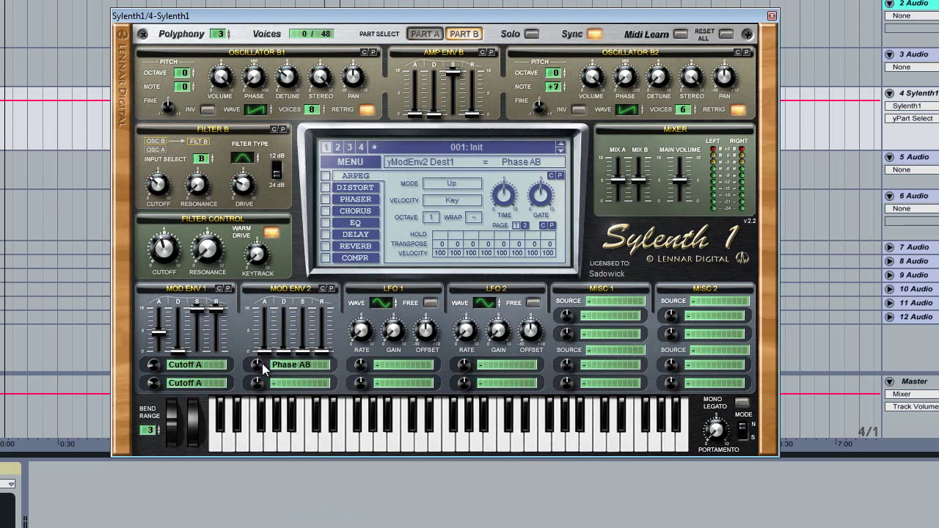
Step: Set Mod Env 2's attack to about 3.97, sustain and release to 10.00, and its Phase AB amount to about -2.38
drag(267, 353, 266, 335)
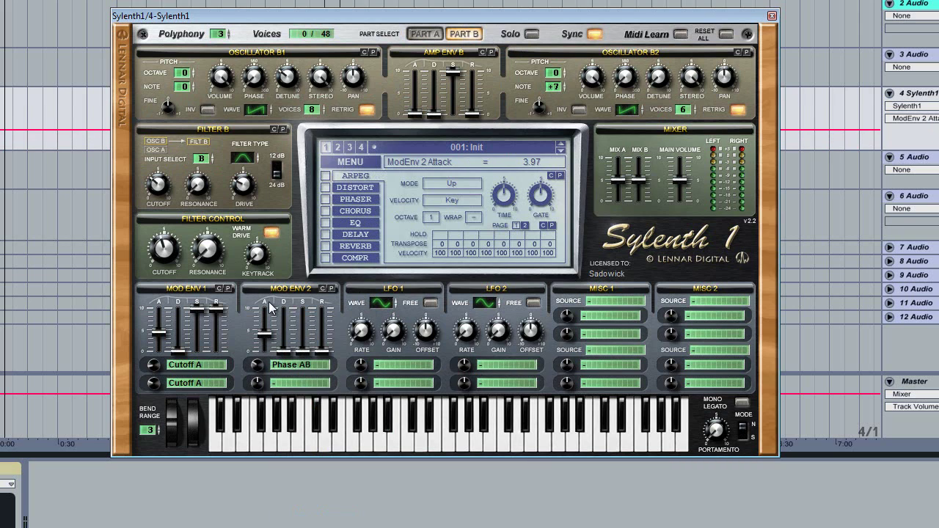
click(257, 364)
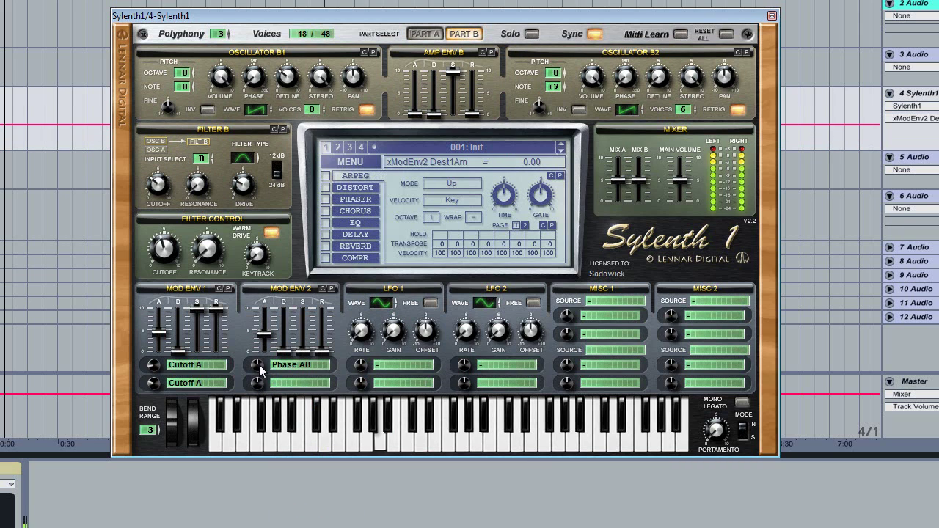
drag(318, 347, 318, 311)
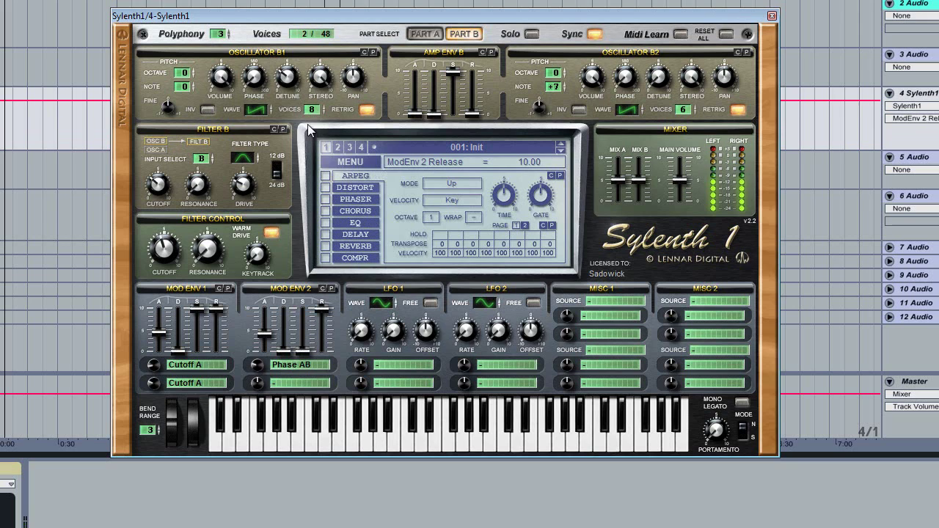
drag(302, 349, 302, 309)
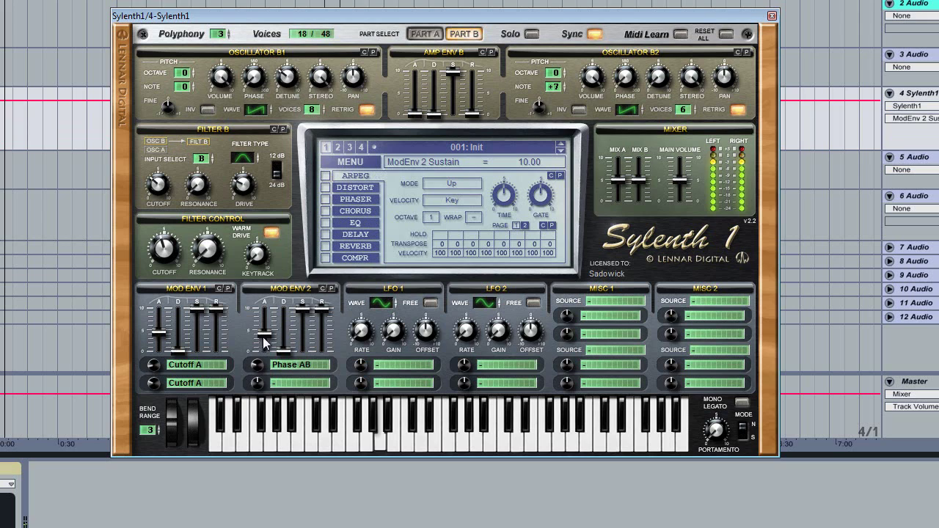
drag(257, 364, 259, 330)
drag(257, 365, 278, 367)
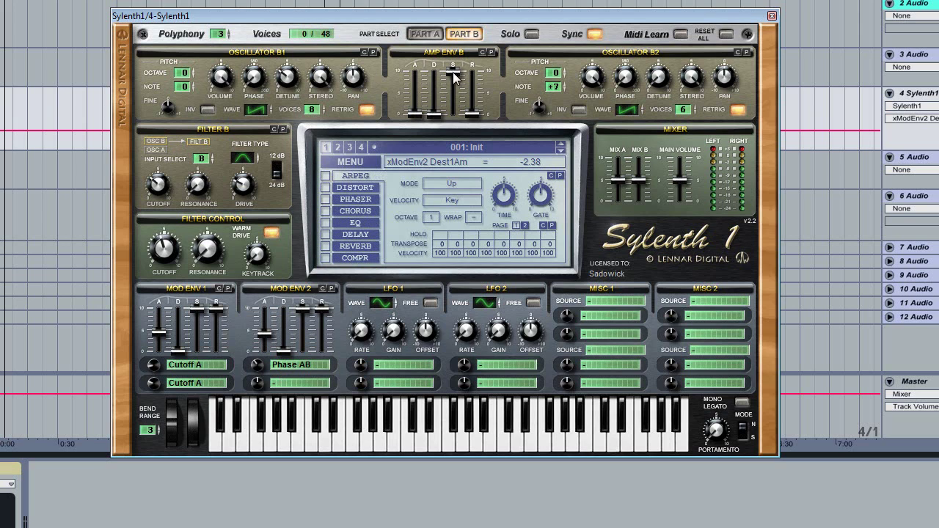
Step: Switch to Part A and assign Pitch A as LFO 1's first destination with an amount of about 1.05
click(425, 34)
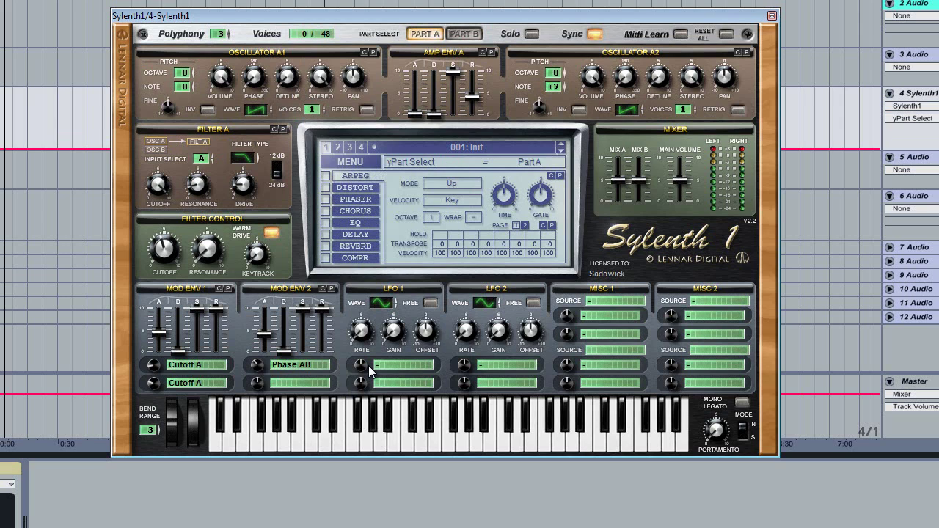
click(399, 367)
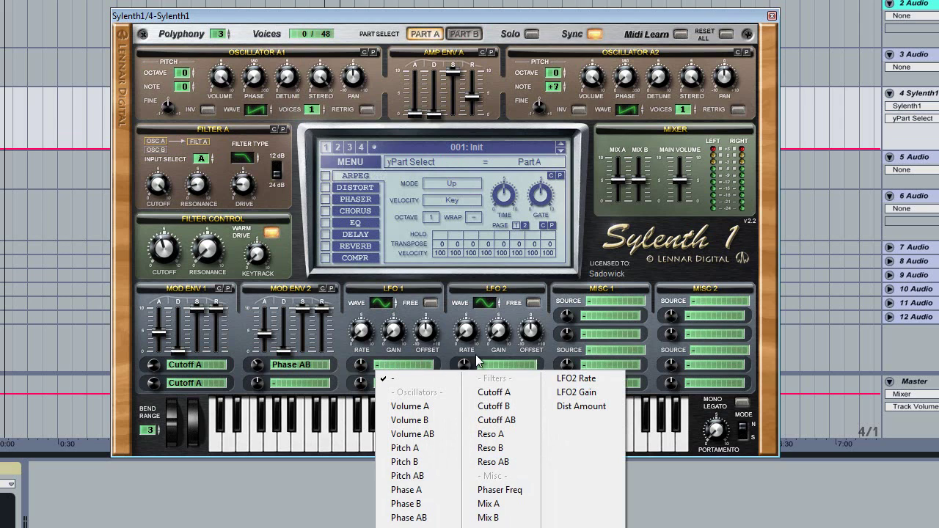
click(396, 352)
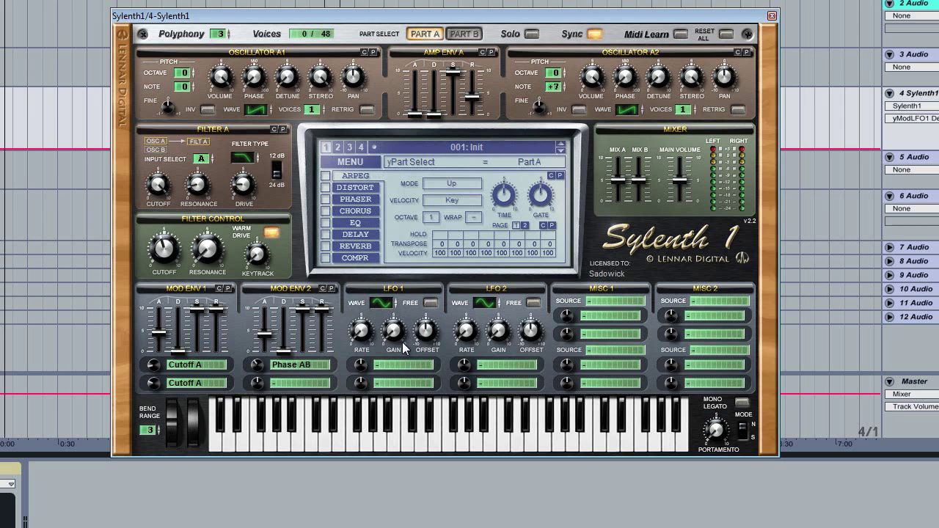
click(396, 363)
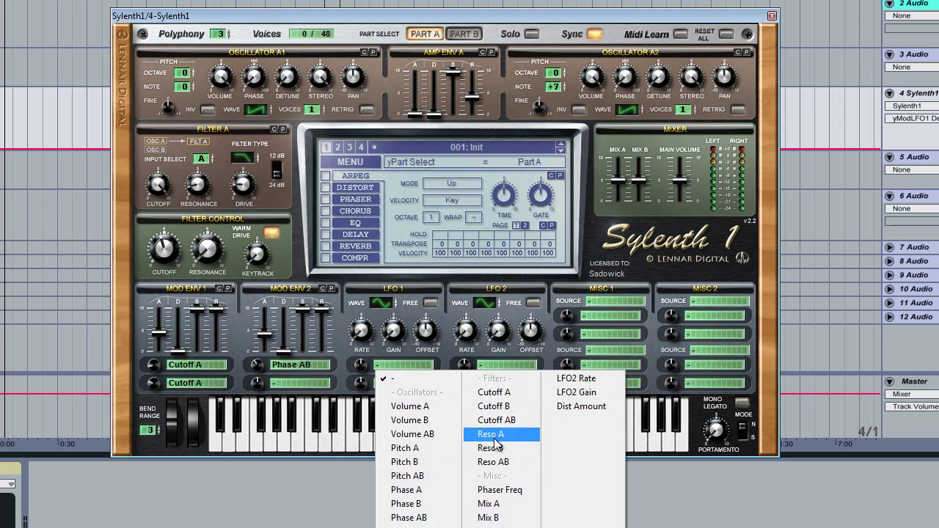
click(414, 448)
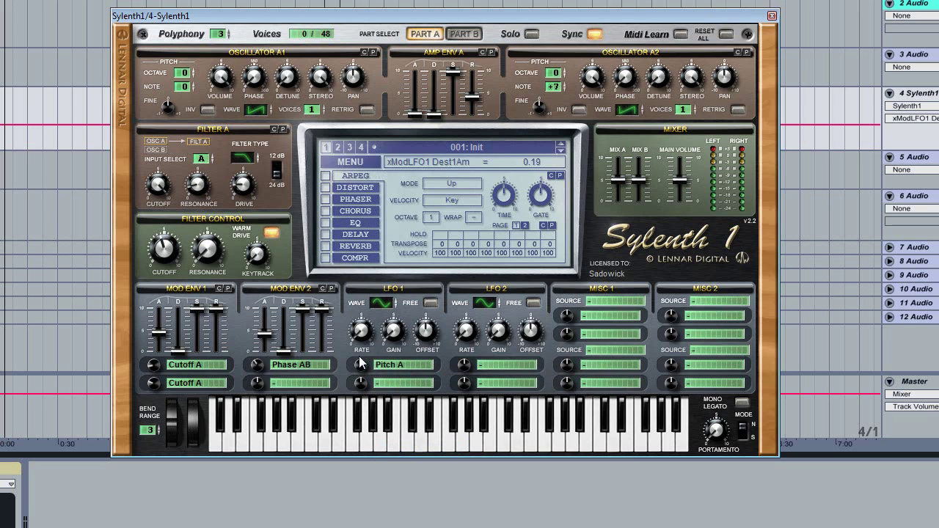
drag(362, 353, 363, 309)
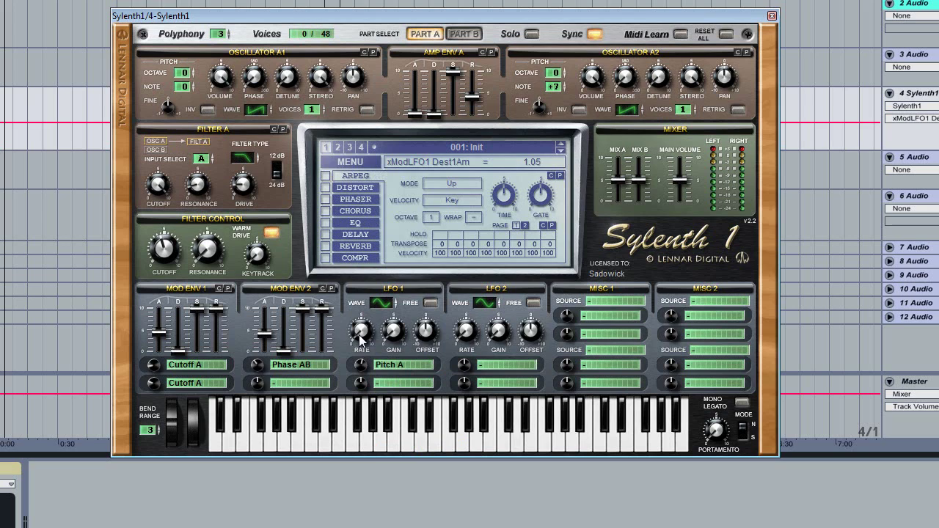
Step: Set LFO 1's rate to 1/16 and its gain to 0.00
click(361, 332)
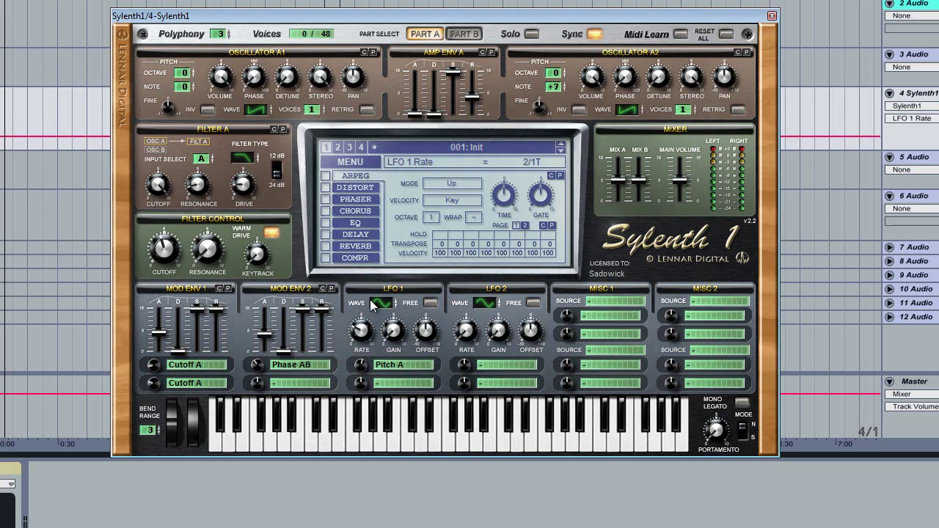
drag(371, 305, 371, 291)
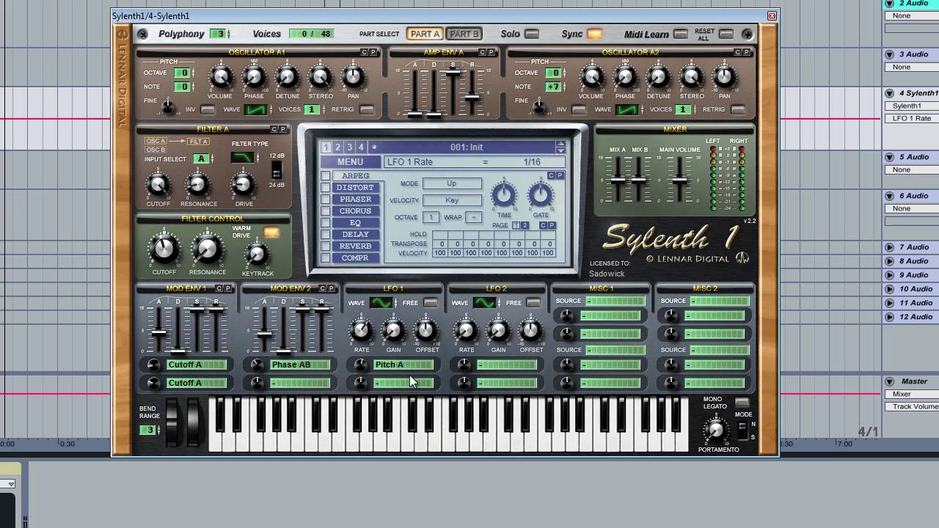
click(398, 333)
Step: Change LFO 1's first destination to Pitch AB and set the LFO gain to about 1.52
click(393, 364)
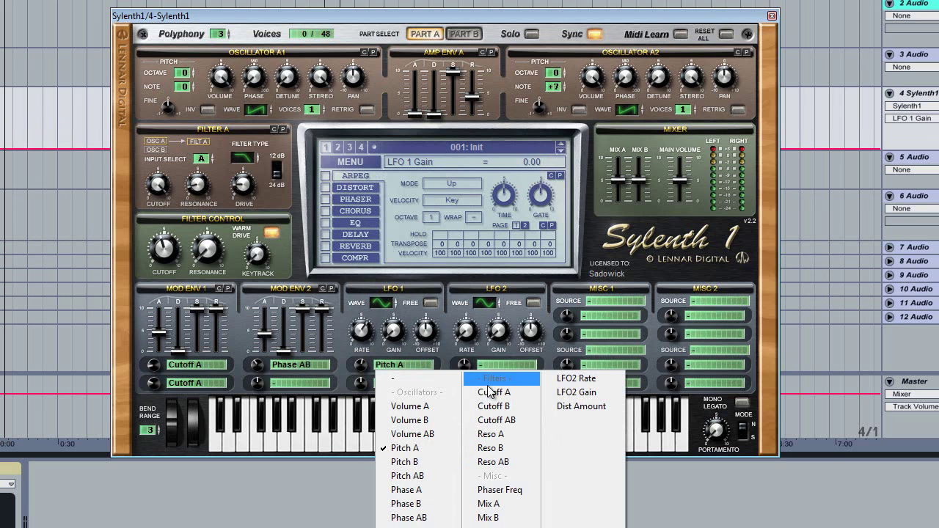
click(410, 475)
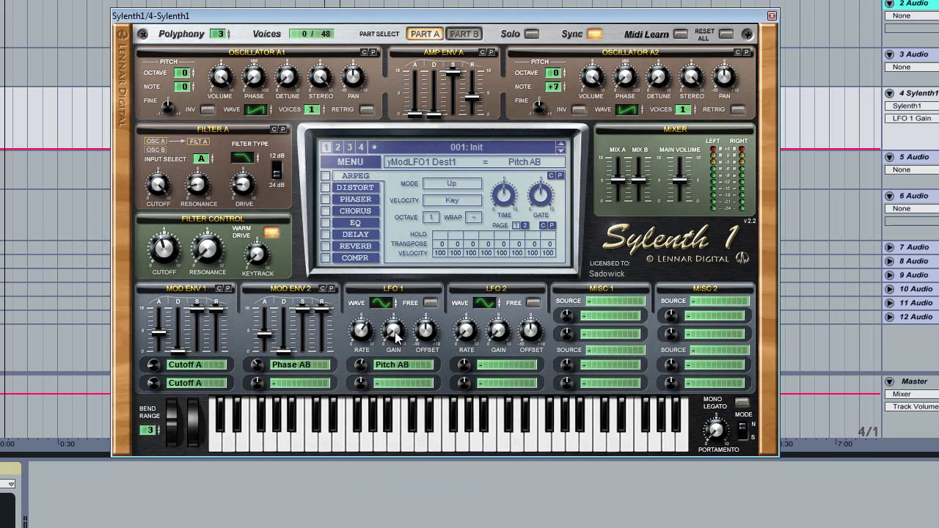
drag(393, 331, 403, 279)
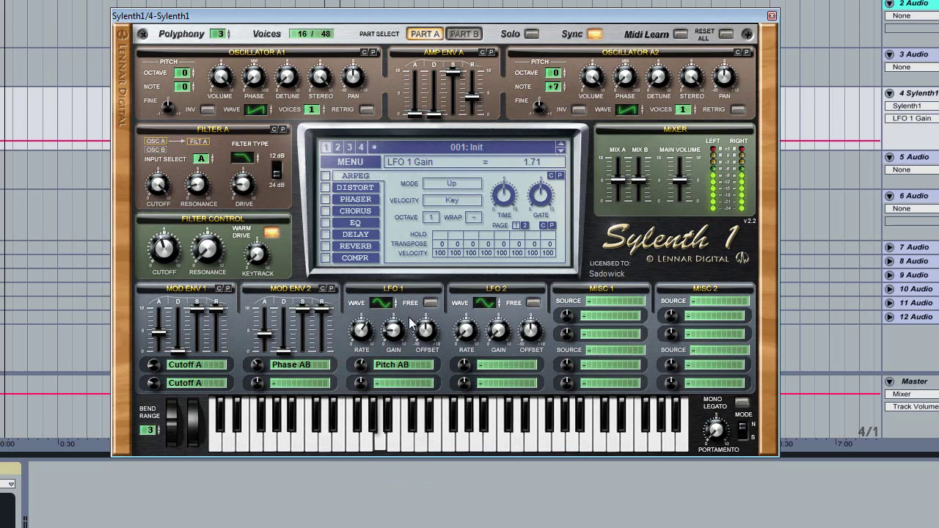
drag(408, 316, 413, 293)
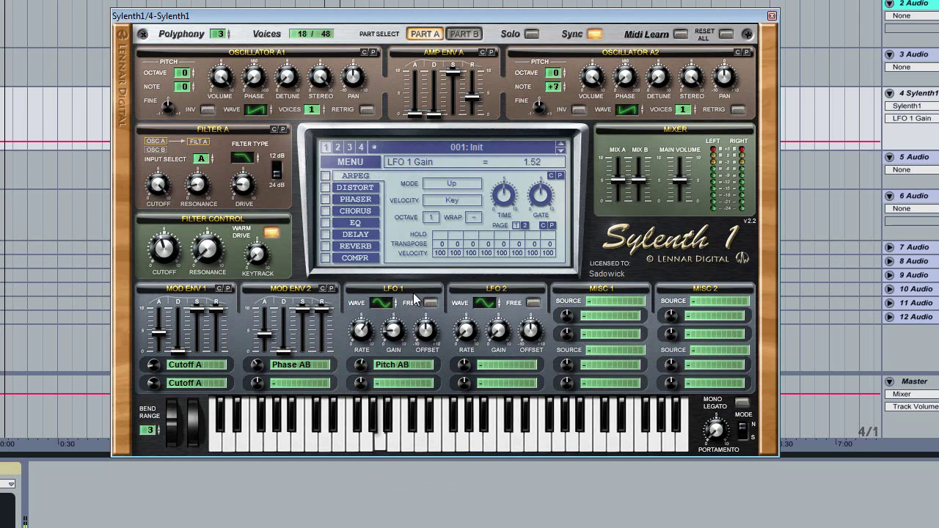
Step: Try LFO 1 rates such as 1/4 and 1/1T, and reduce the LFO gain to about 1.19
click(358, 331)
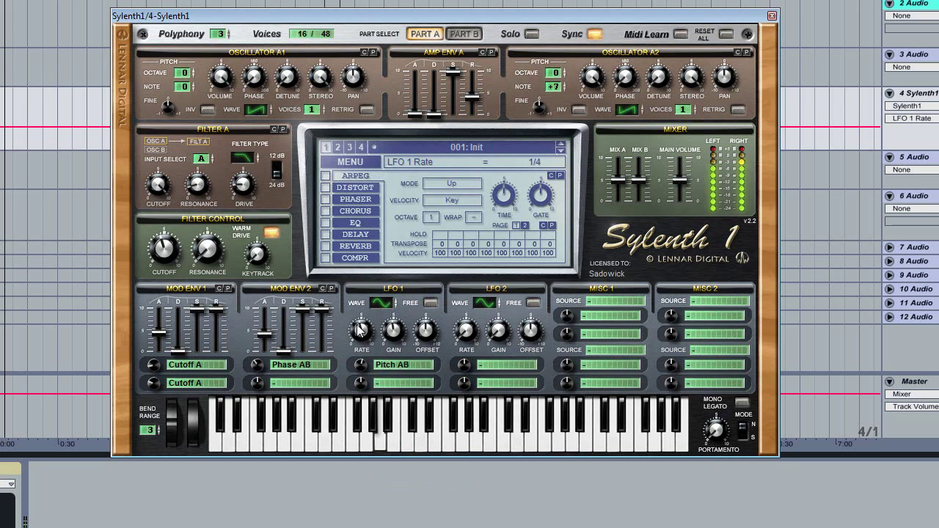
drag(360, 332, 360, 354)
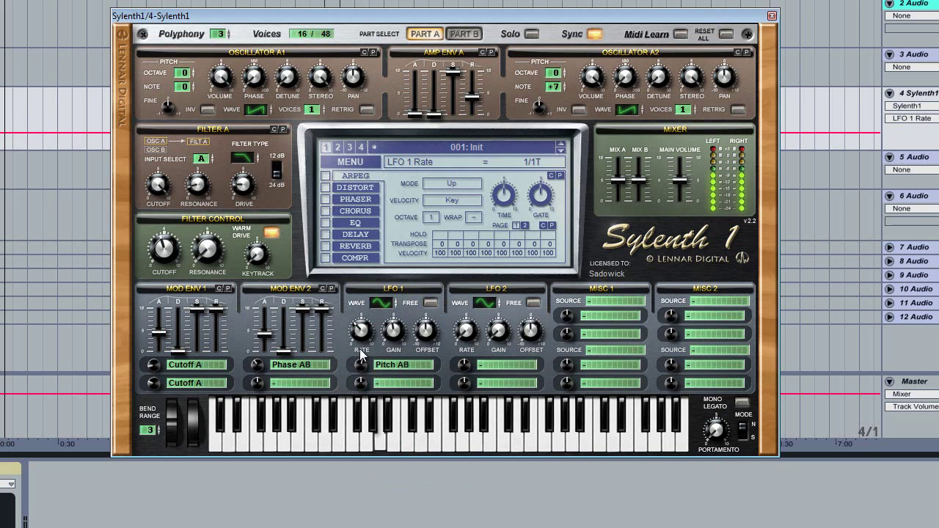
drag(359, 327, 359, 281)
drag(393, 331, 394, 383)
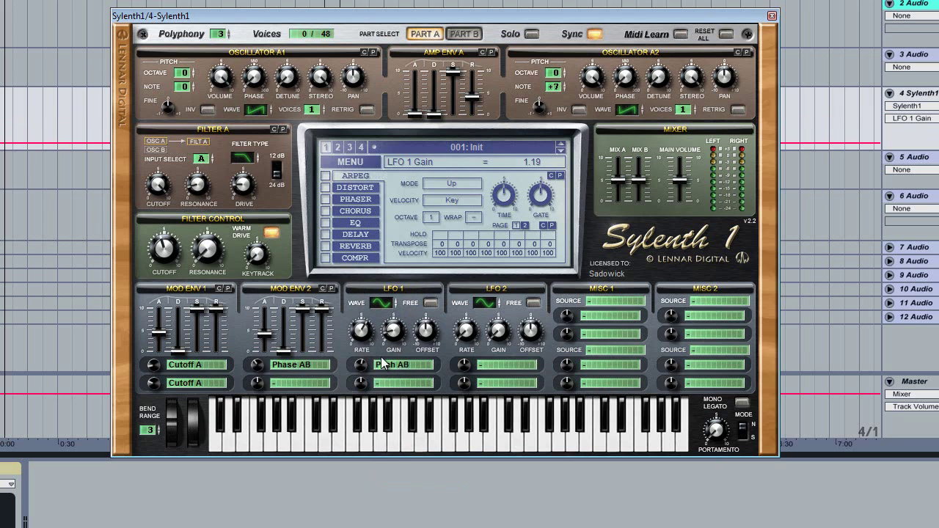
Step: Assign Reso AB as LFO 1's second destination with an amount of about 2.29, and set the Filter Control cutoff to about 19.91 Hz
click(390, 382)
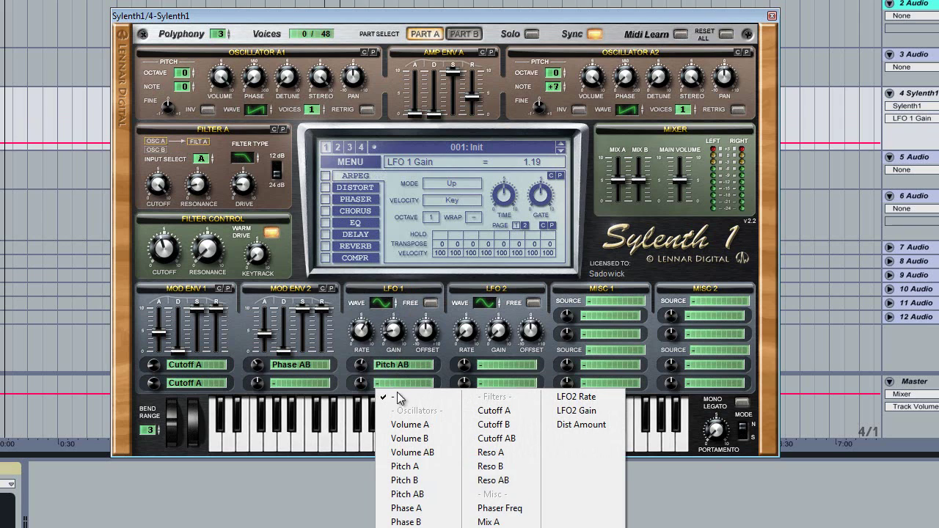
click(492, 480)
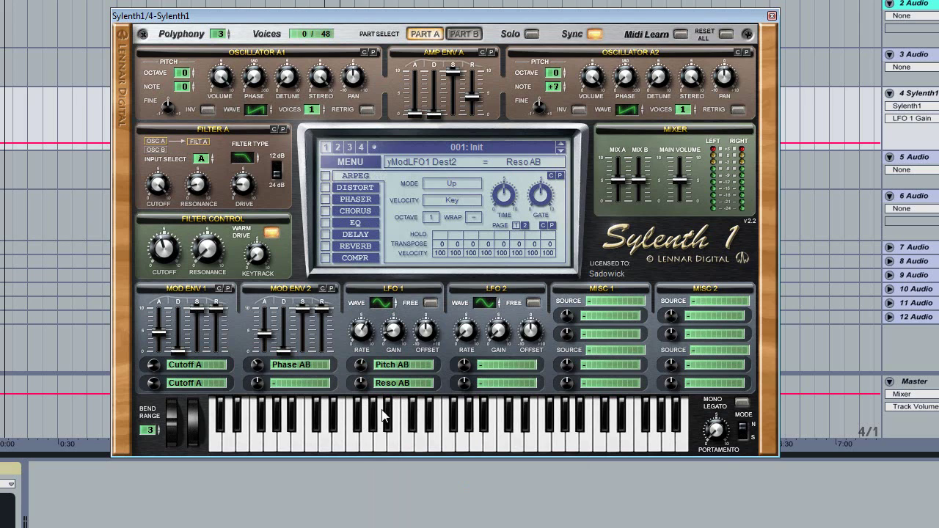
drag(361, 383, 381, 341)
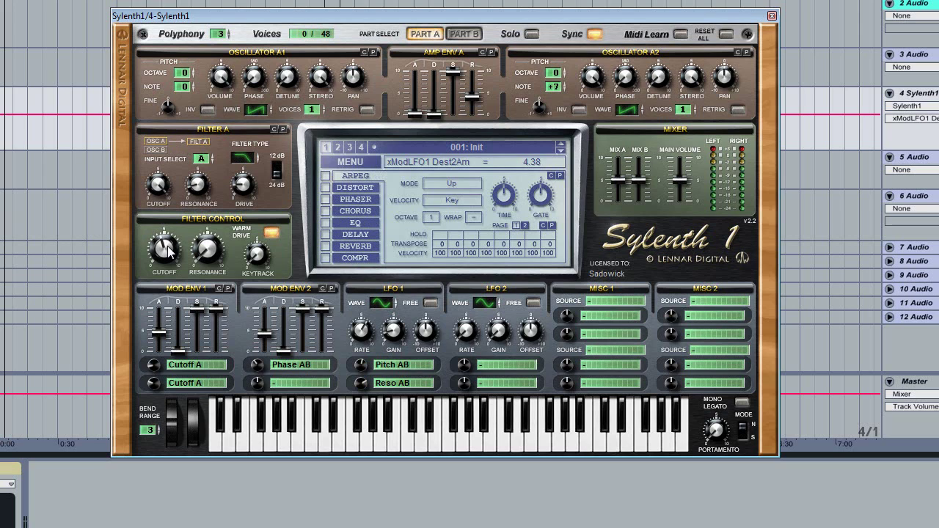
drag(171, 259, 168, 236)
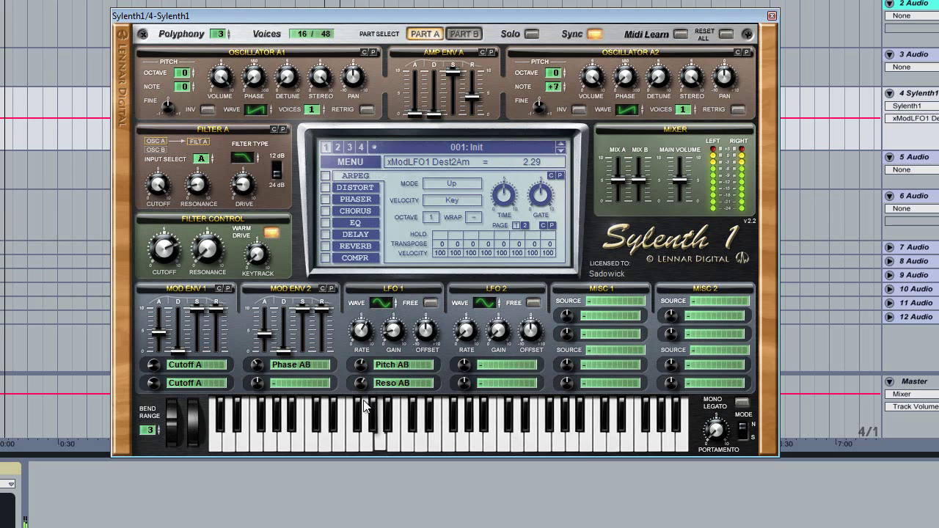
drag(157, 255, 155, 314)
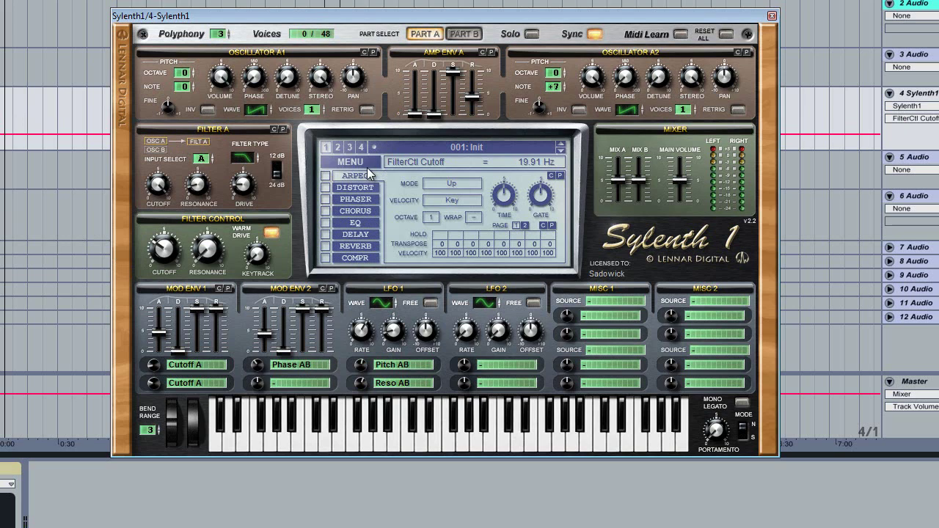
Step: Try the arpeggiator by switching it on and off again
click(326, 176)
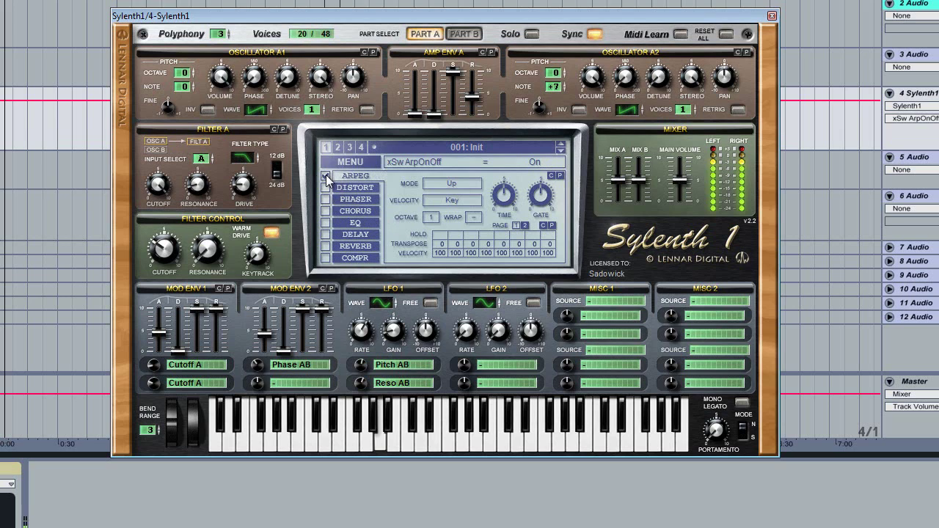
click(326, 176)
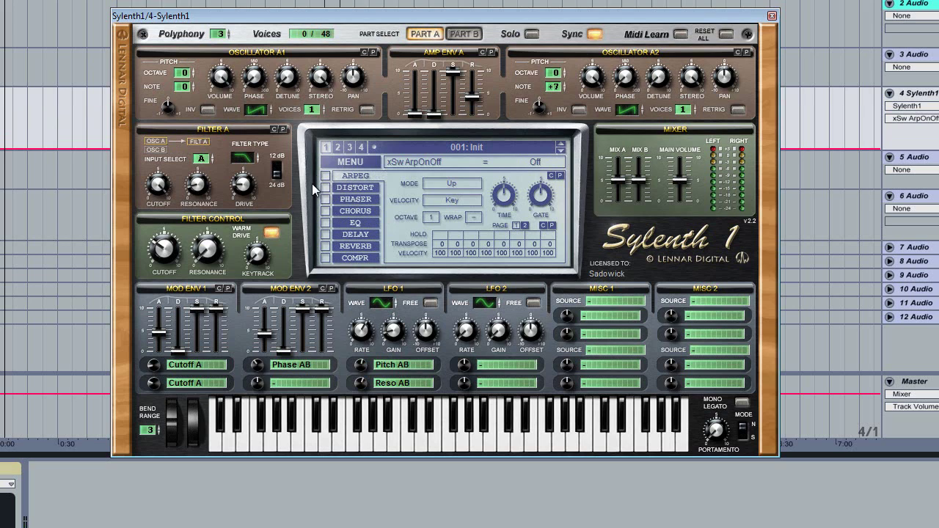
Step: Enable the distortion effect with the OverDrive type and set its dry/wet mix to about 62.86%
click(353, 189)
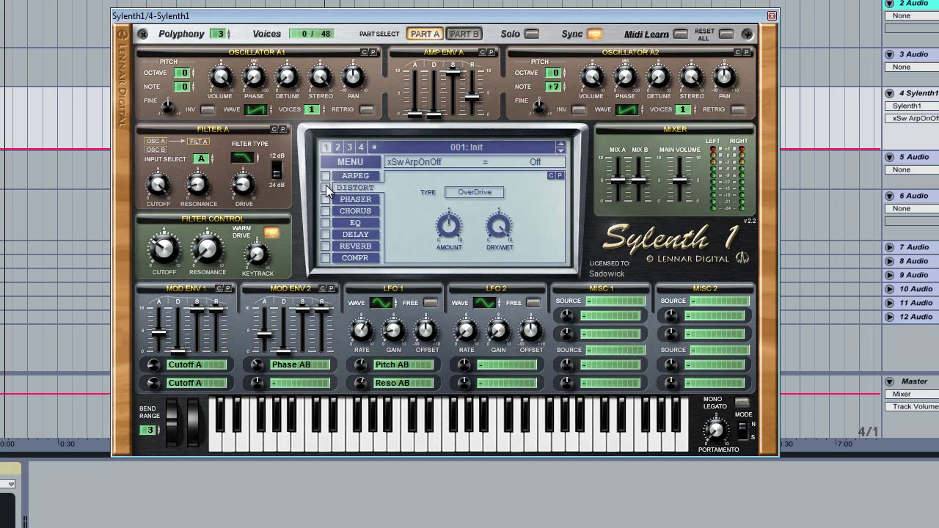
click(326, 188)
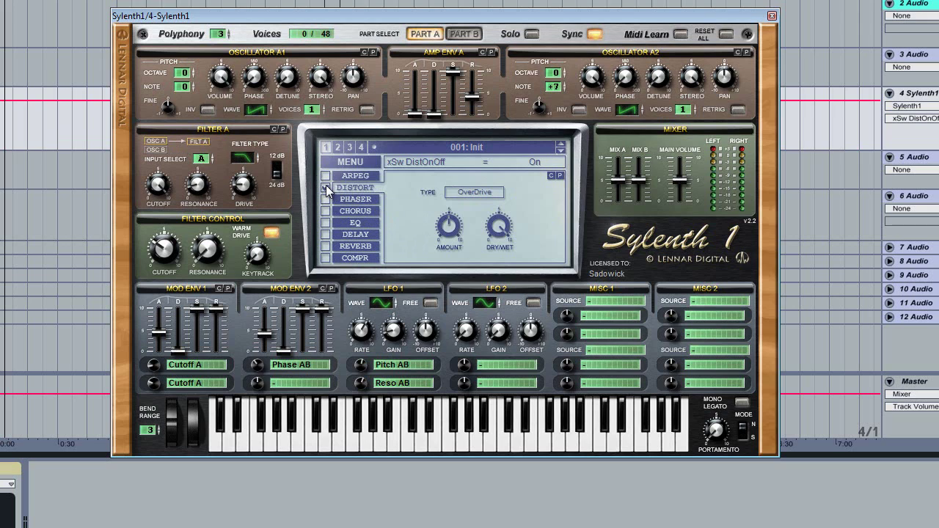
click(495, 228)
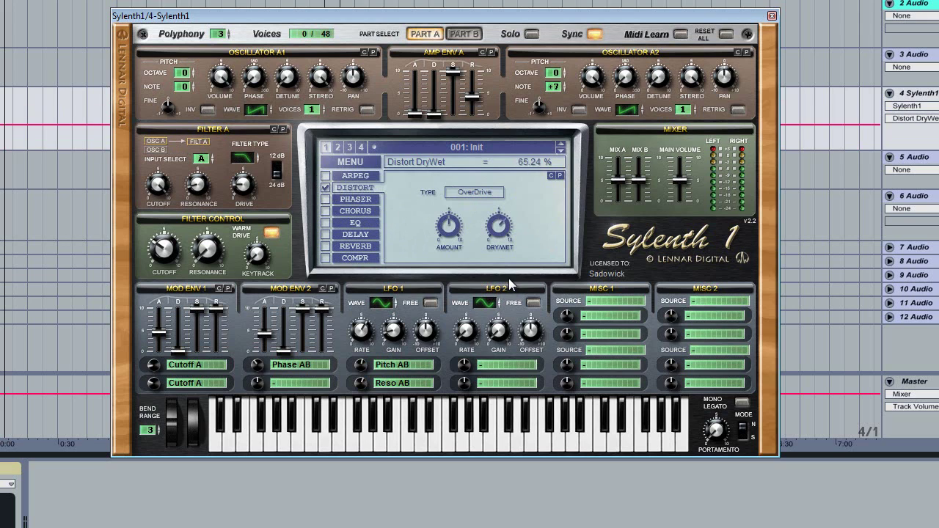
click(486, 195)
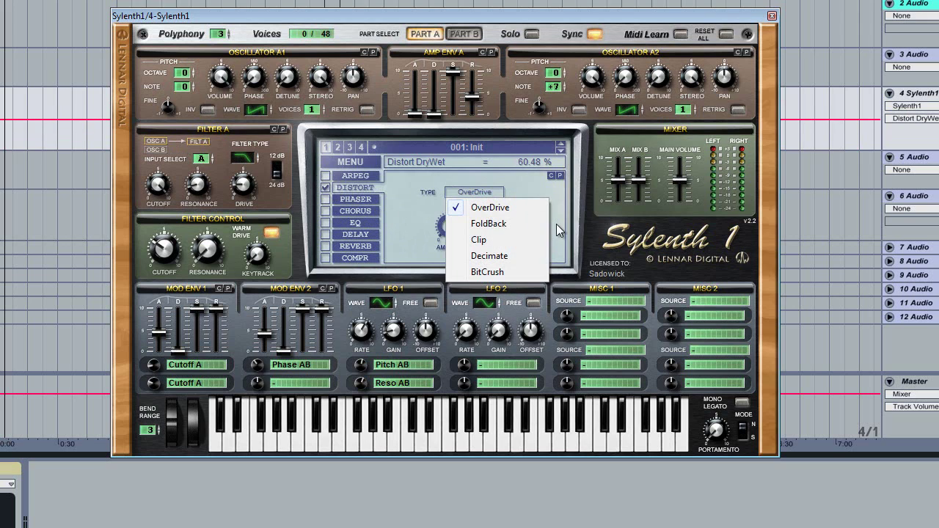
click(489, 208)
drag(499, 227, 502, 231)
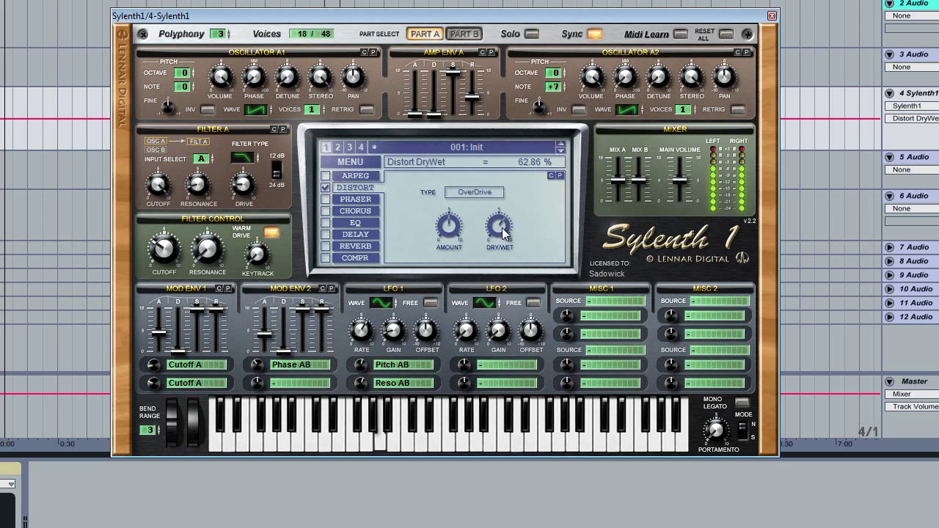
Step: Try the Decimate distortion type, return to OverDrive, and set the distortion dry/wet mix to about 59.52%
click(473, 193)
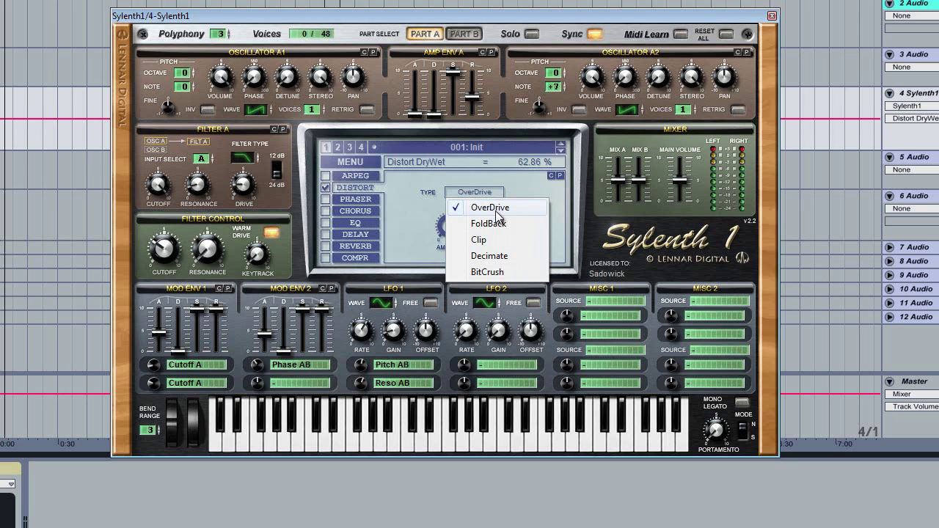
click(492, 256)
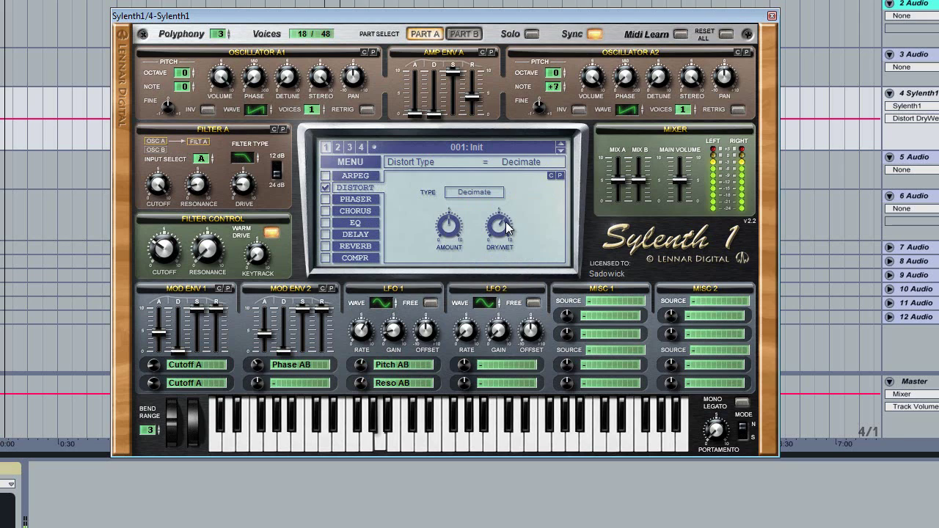
click(473, 192)
click(499, 208)
drag(508, 224, 519, 242)
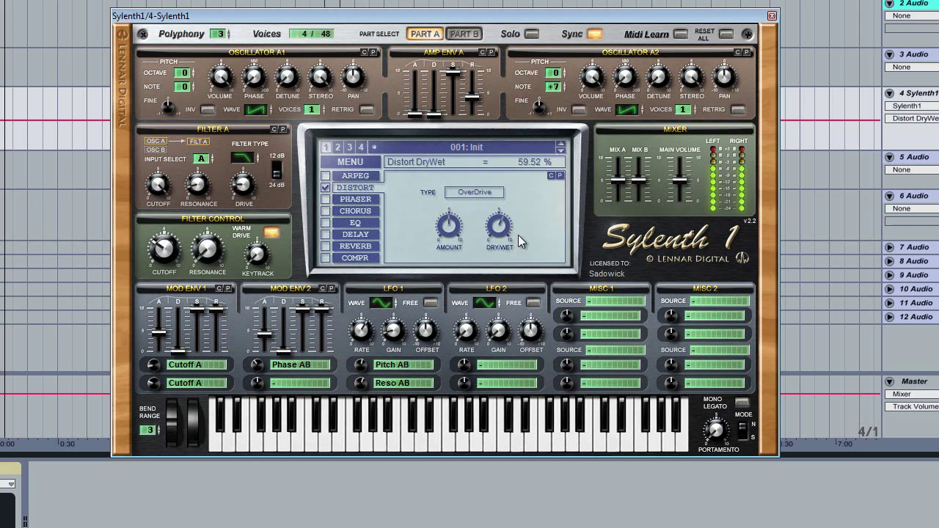
click(321, 187)
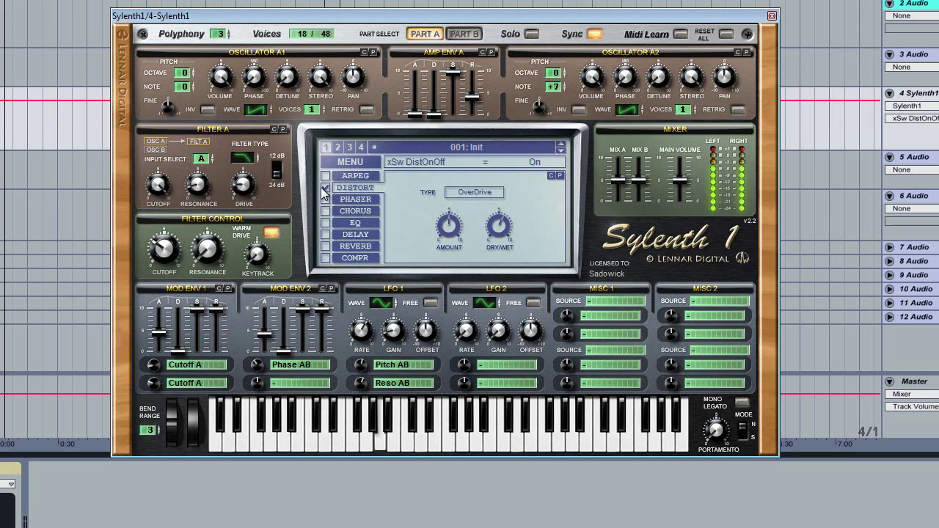
Step: Try the phaser effect with its default settings and switch it off again
click(325, 199)
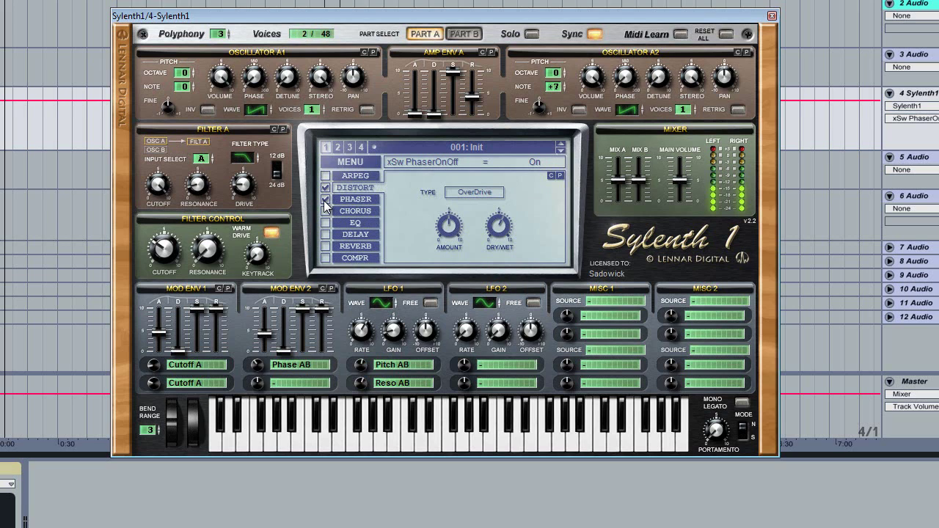
click(347, 201)
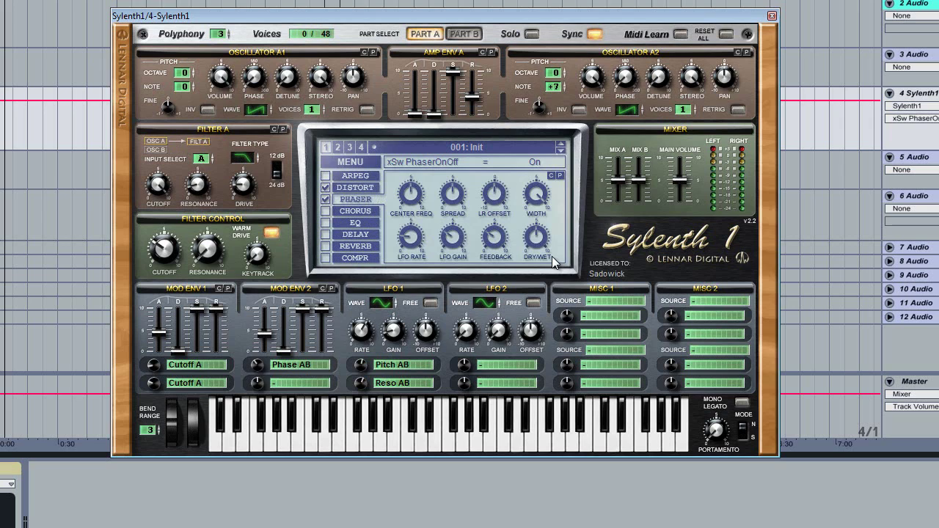
click(324, 199)
Step: Enable the chorus effect and lower its dry/wet mix to about 33.33%
click(325, 211)
click(340, 211)
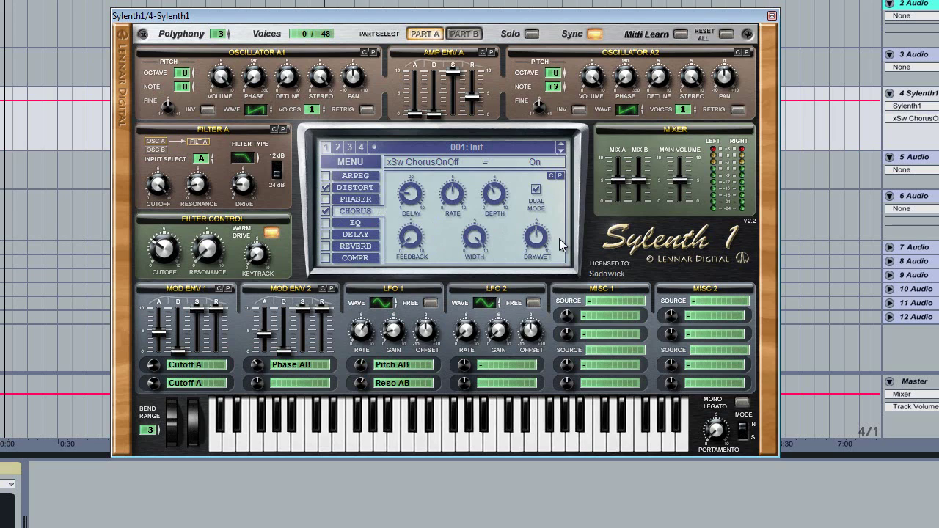
drag(542, 236, 540, 261)
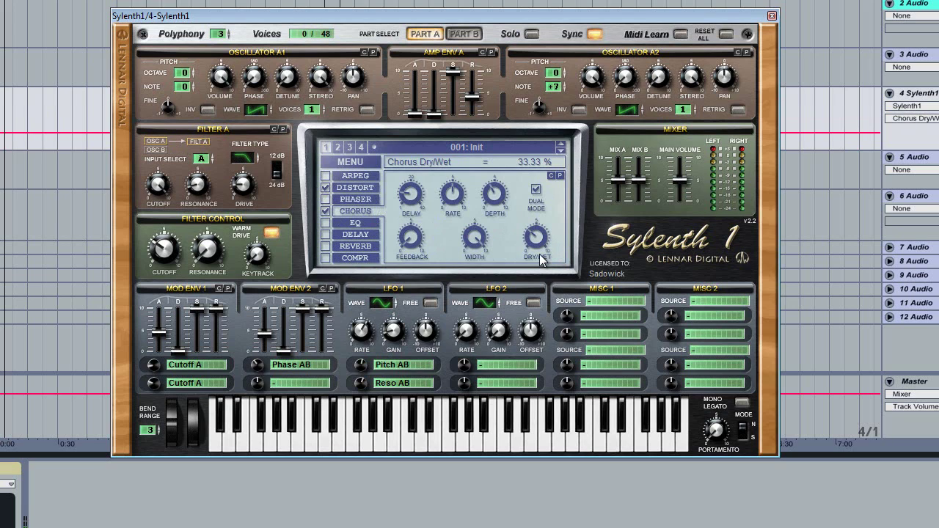
Step: Enable the EQ effect and set its treble gain to about 9.00 dB
click(335, 226)
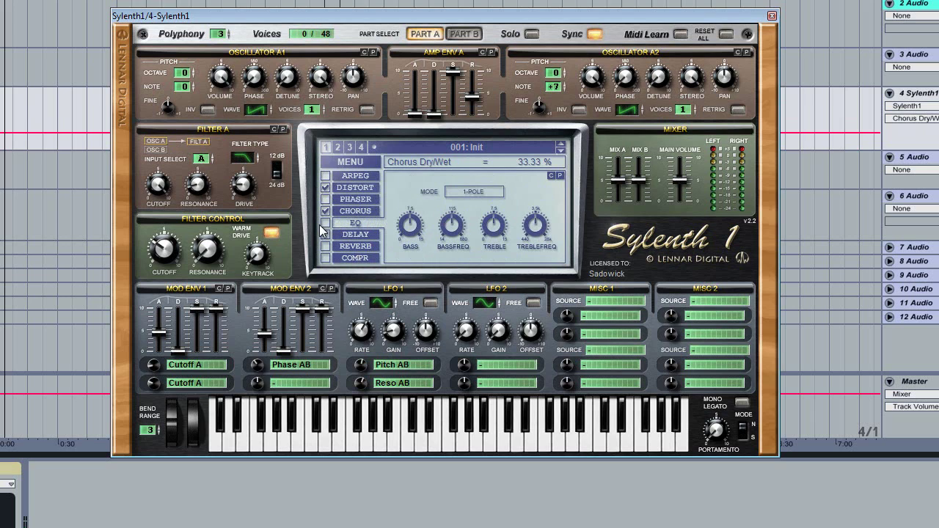
click(323, 221)
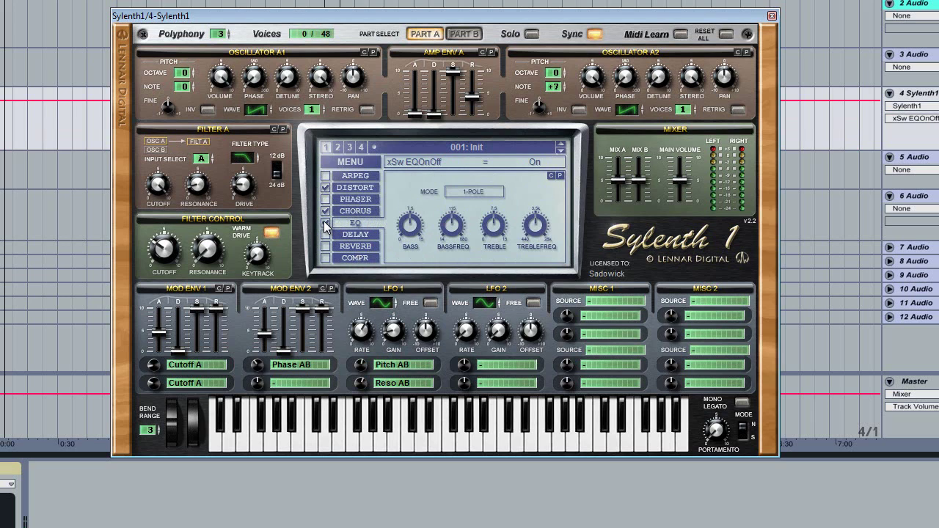
click(323, 221)
click(494, 226)
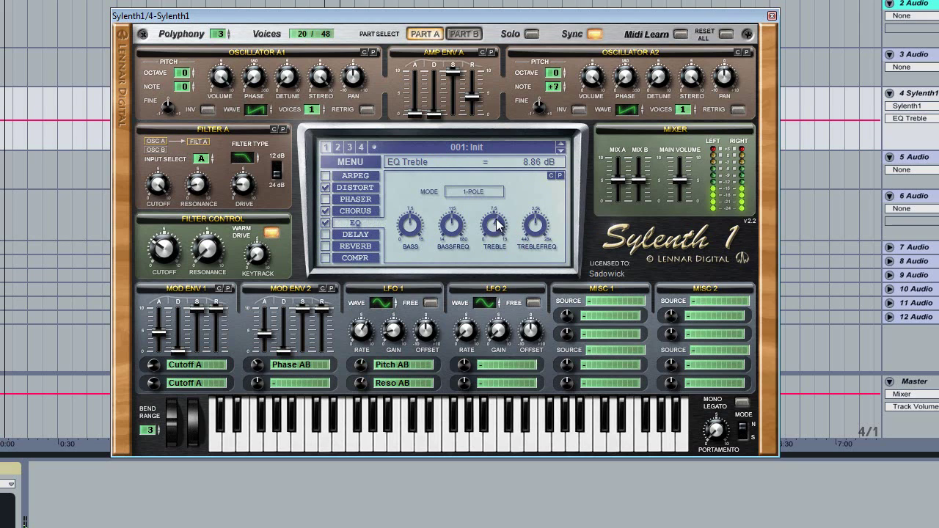
drag(495, 226, 498, 225)
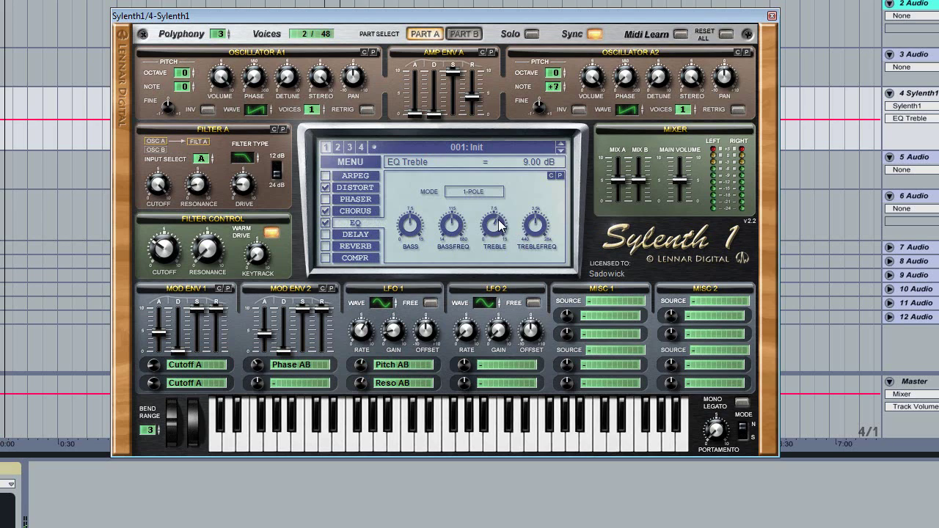
Step: Enable the delay effect and set its dry/wet mix to about 35.24%
click(323, 234)
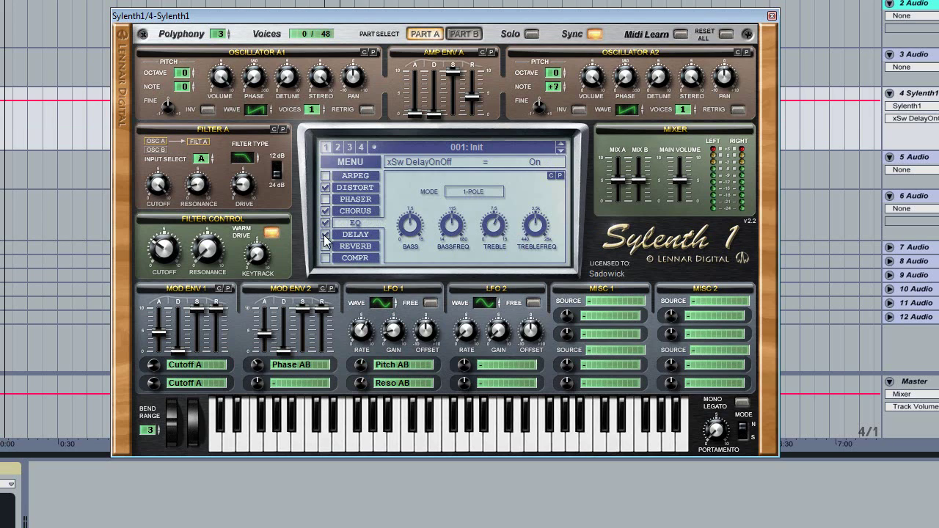
click(344, 232)
drag(539, 249, 542, 256)
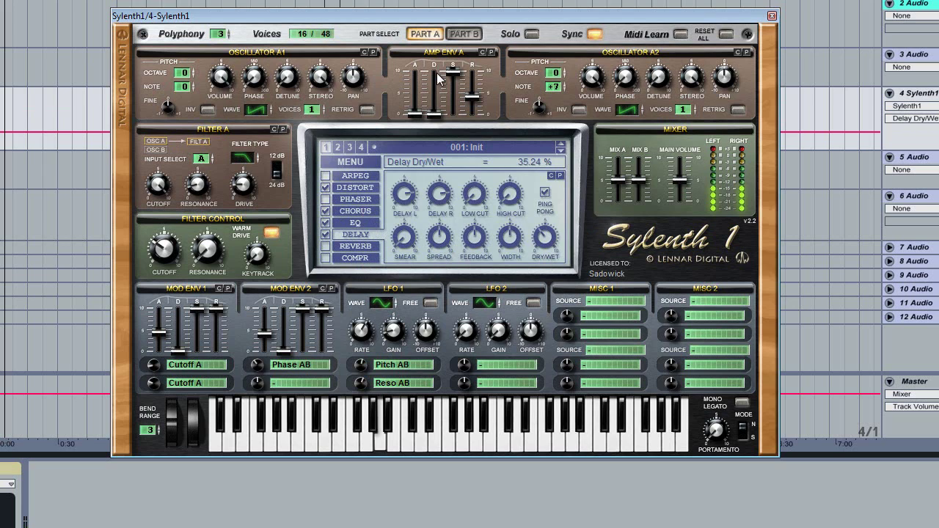
Step: Set Part B's amp envelope release to about 3.09, audition the part soloed, and return to Part A unsoloed
click(464, 35)
click(476, 72)
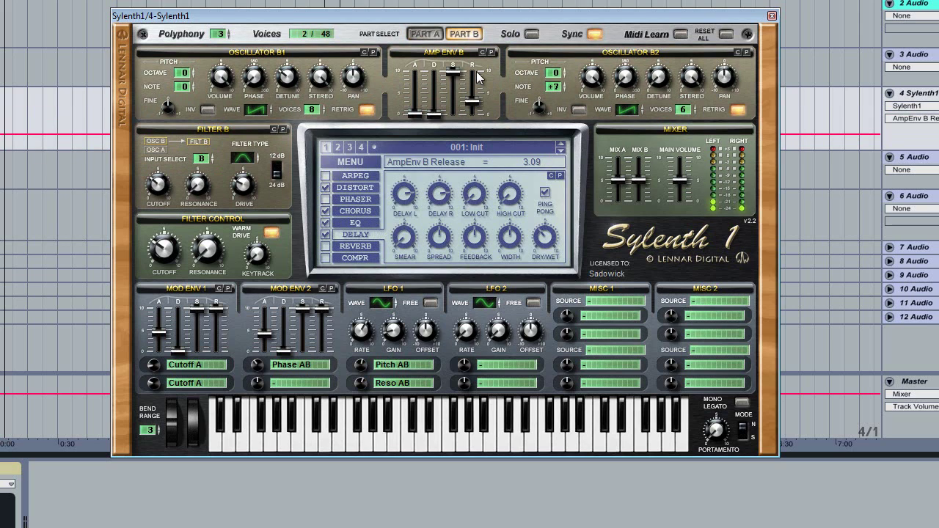
click(529, 35)
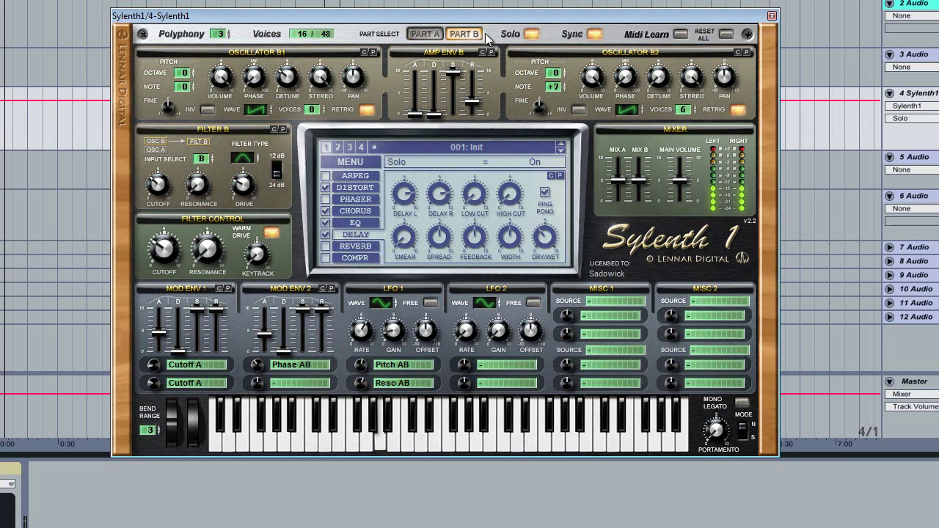
click(529, 34)
click(432, 34)
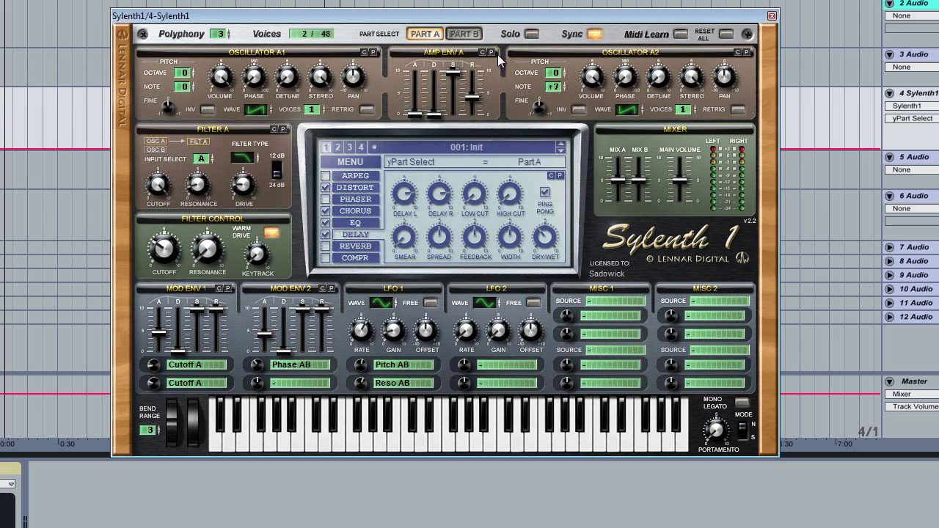
Step: Enable the reverb effect and set its dry/wet mix to about 43.81%
click(325, 246)
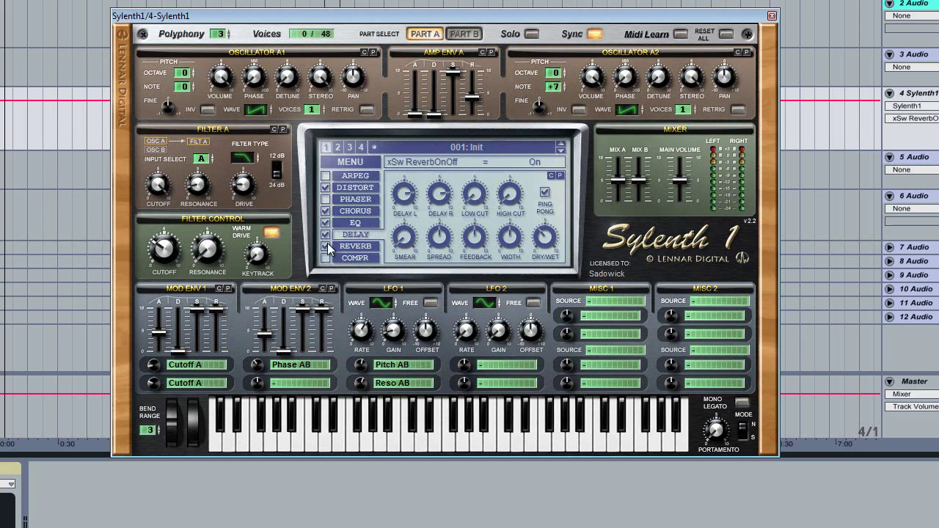
click(357, 247)
click(528, 236)
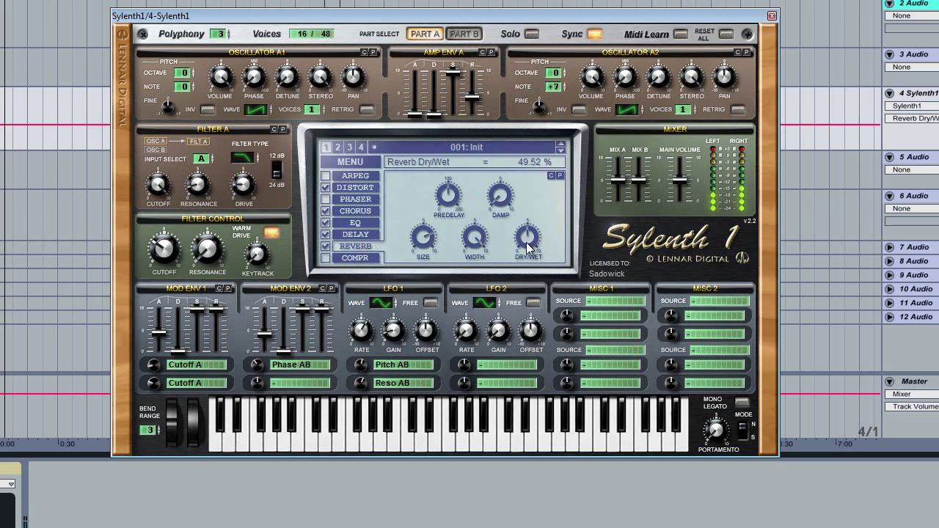
scroll(526, 236, down, 5)
scroll(448, 196, up, 2)
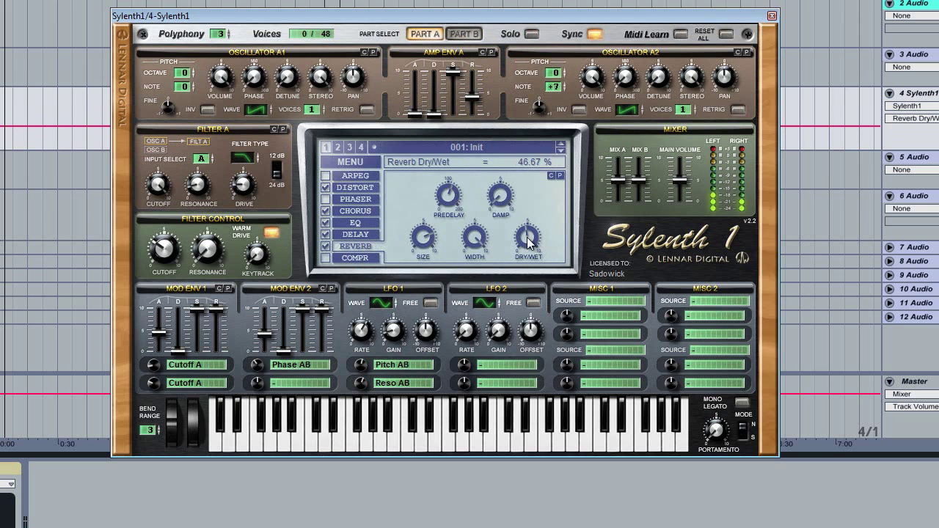
scroll(526, 239, down, 1)
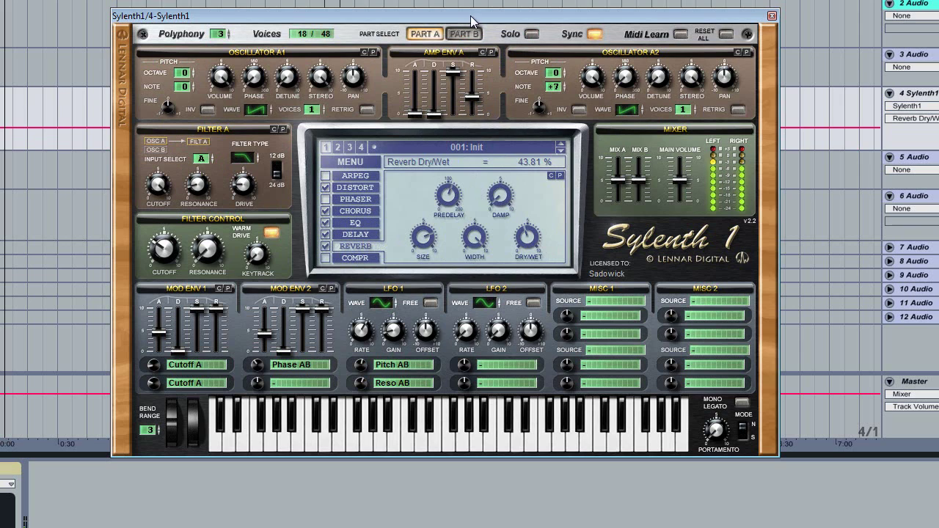
Step: Set the drive of Filter A to about 0.95 and of Filter B to about 1.29
click(244, 185)
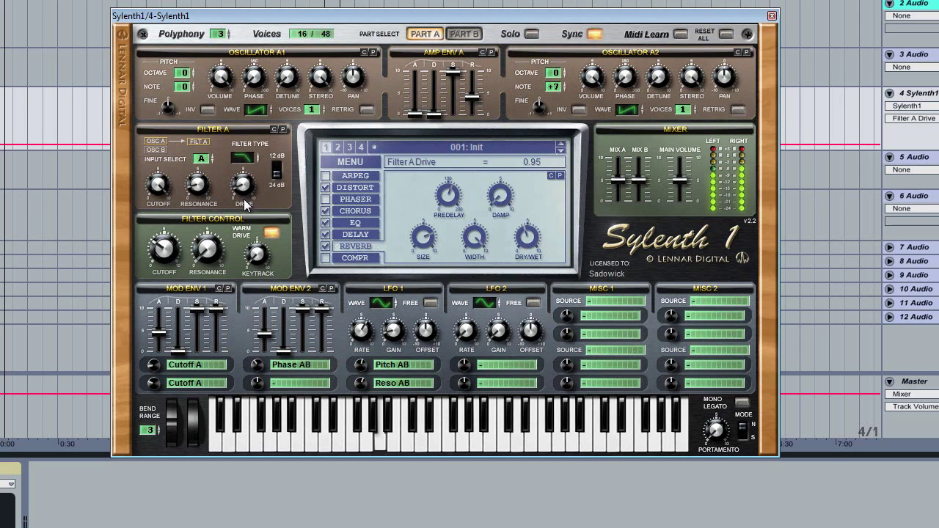
click(464, 34)
click(238, 192)
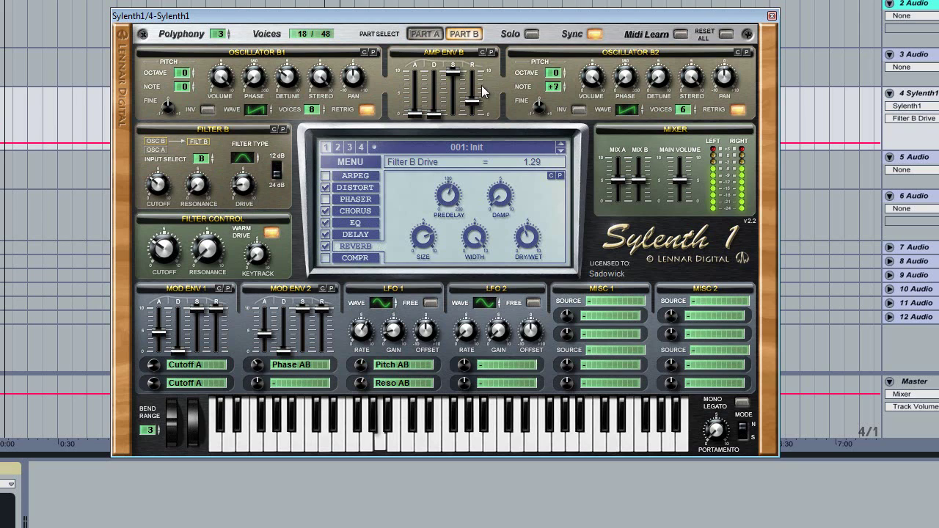
Step: Change Filter B's type to Lowpass and, with Part B soloed, set its cutoff to about 396 Hz
click(164, 185)
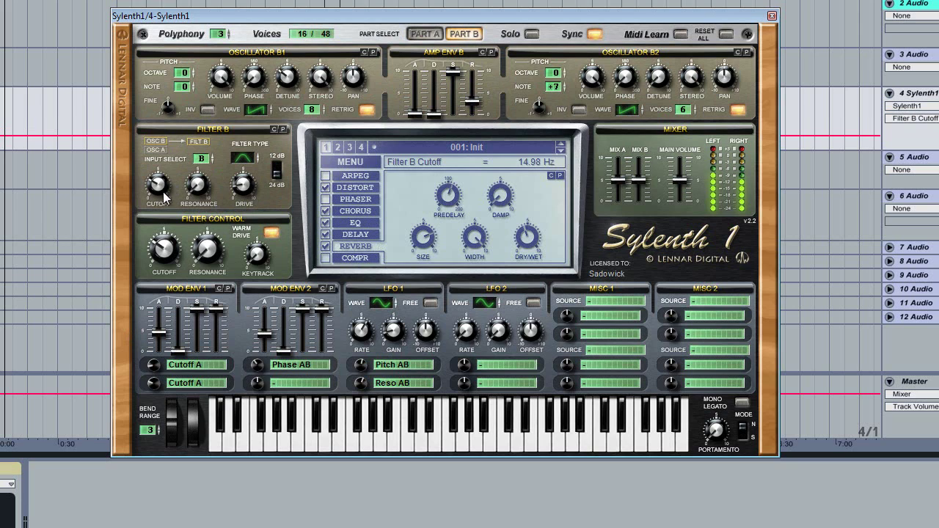
click(244, 157)
click(245, 157)
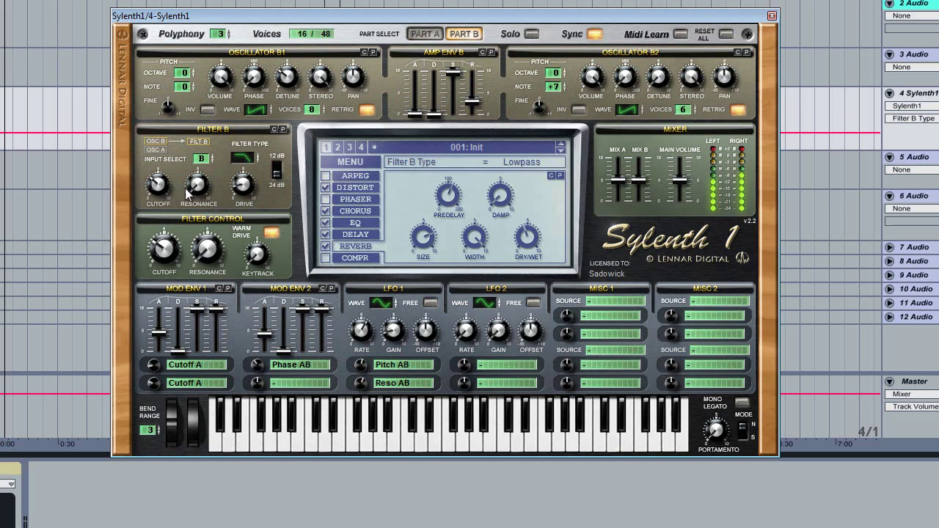
click(530, 35)
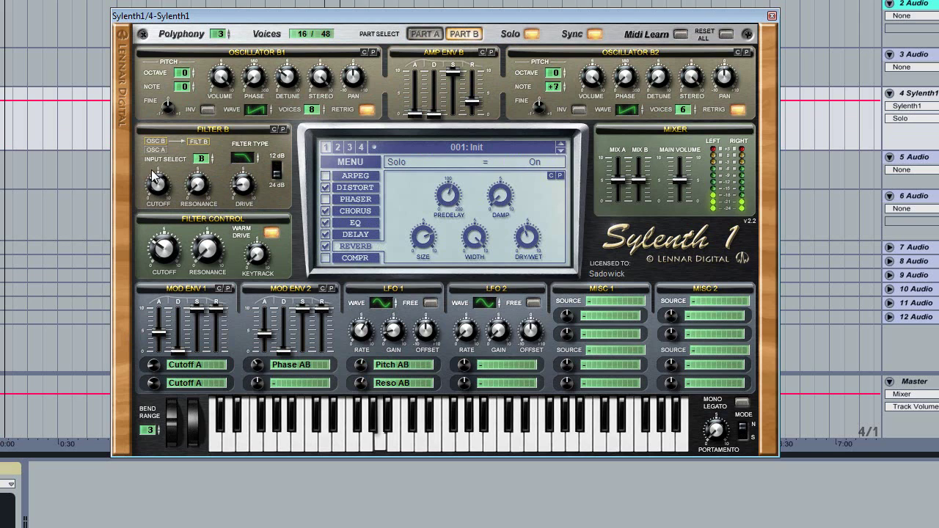
drag(151, 170, 167, 154)
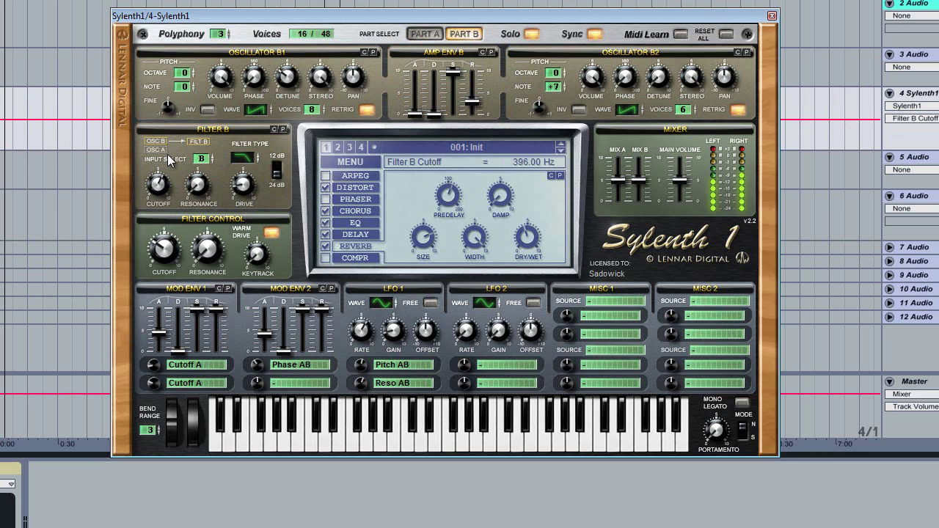
Step: Set Filter A's cutoff to about 1644.74 Hz and audition both parts unsoloed with the distortion toggled
click(424, 35)
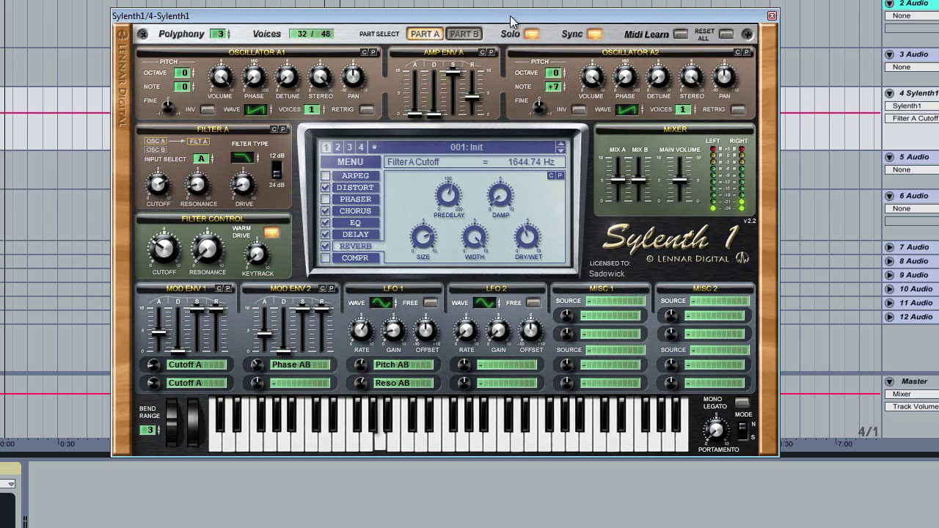
click(530, 34)
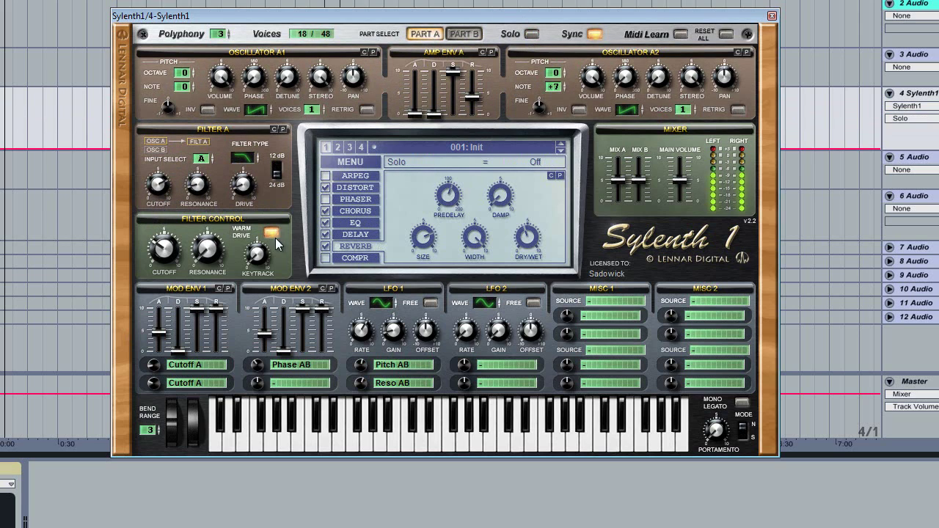
click(326, 187)
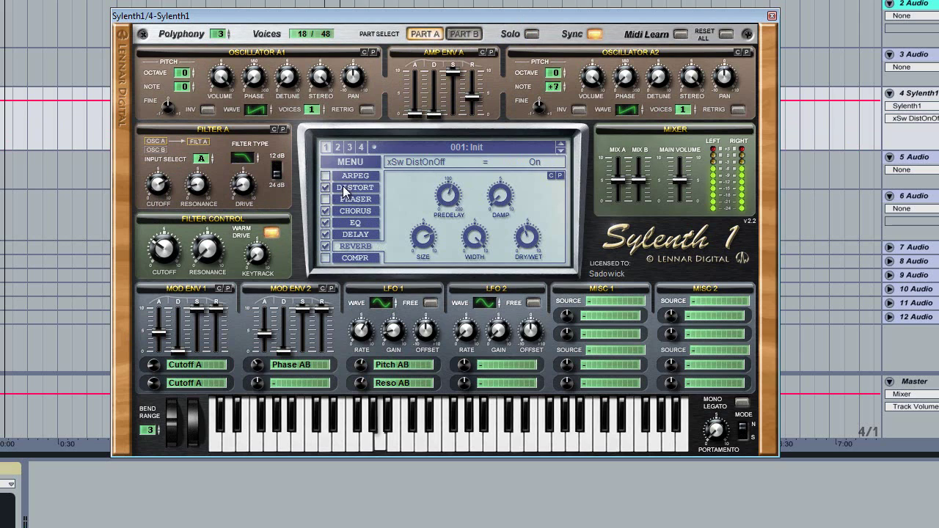
Step: Set the distortion's dry/wet mix to about 22.86% and the Filter Control cutoff to about 526.47 Hz
click(343, 186)
drag(517, 226, 498, 274)
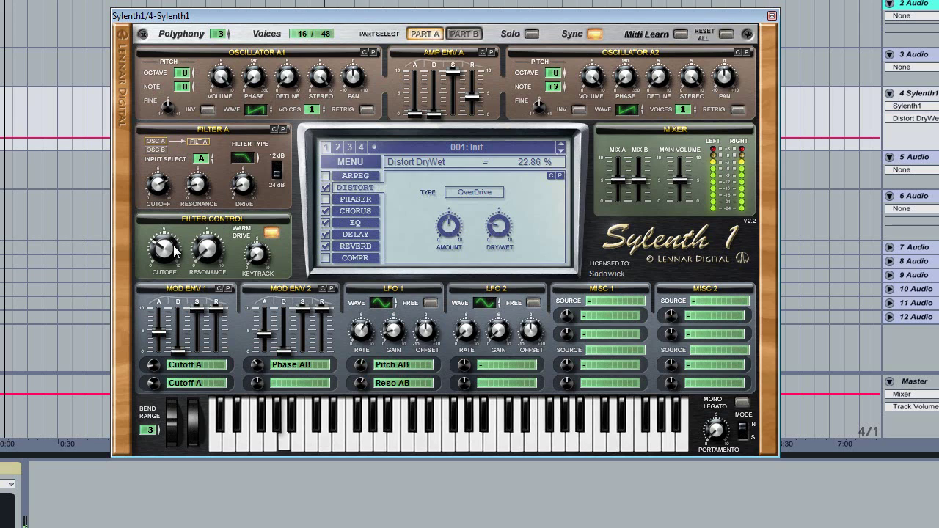
drag(174, 250, 185, 208)
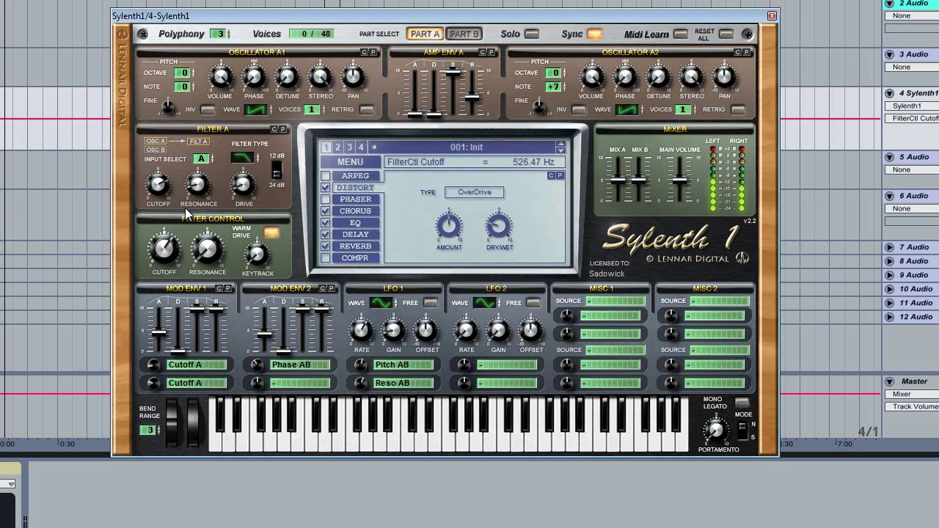
Step: Enable the compressor and set its ratio to 100:1 and its threshold to about -6.57 dB
click(325, 259)
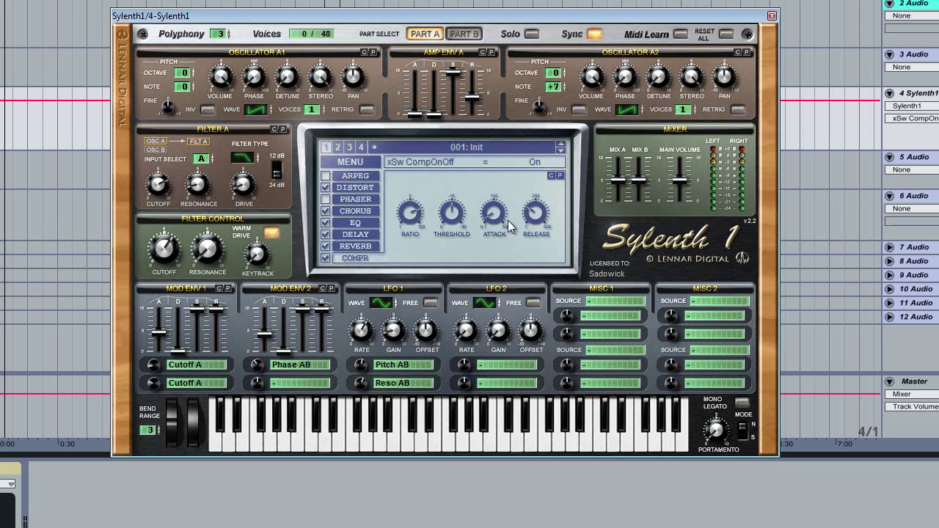
click(410, 217)
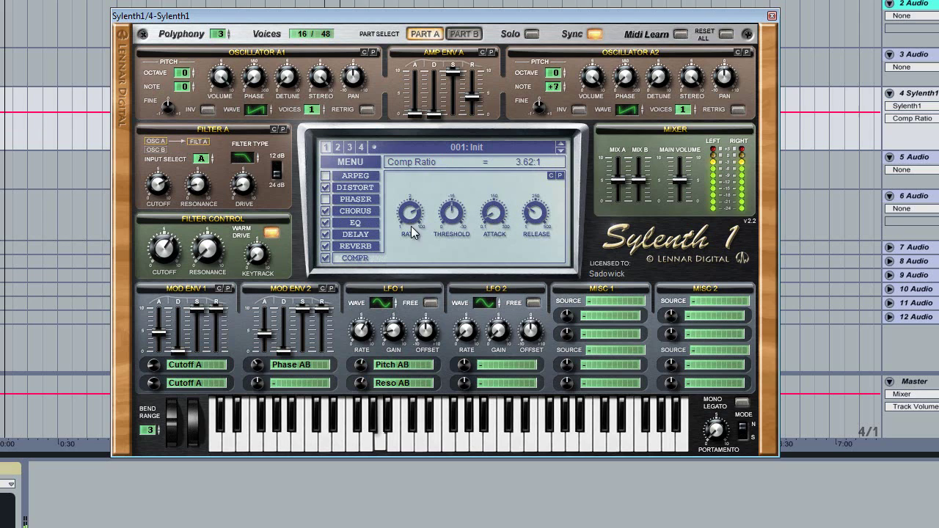
click(452, 212)
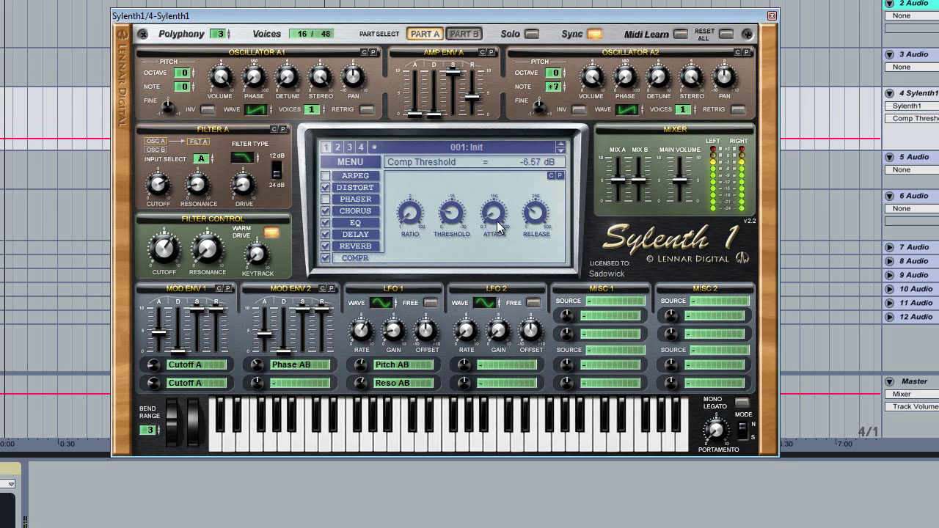
click(410, 214)
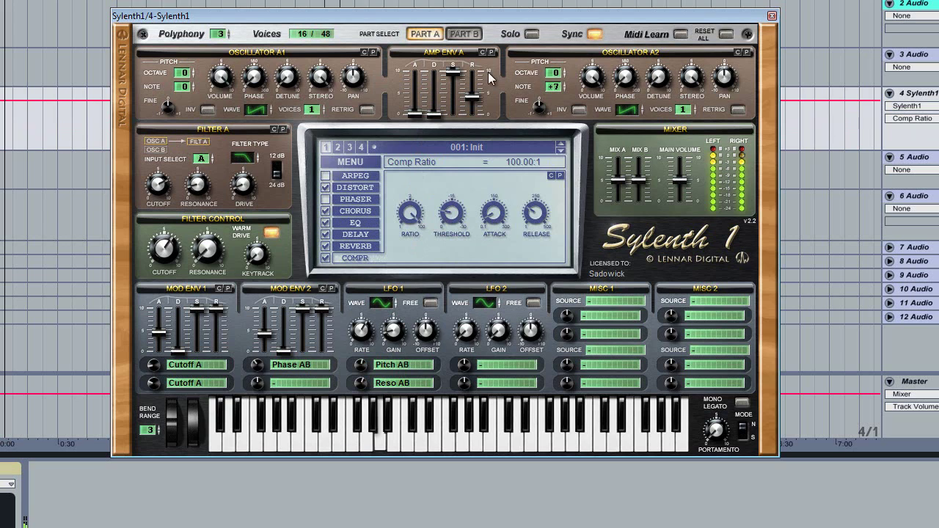
Step: Solo Part A and change the second destination of Mod Env 1 to Cutoff B
click(531, 33)
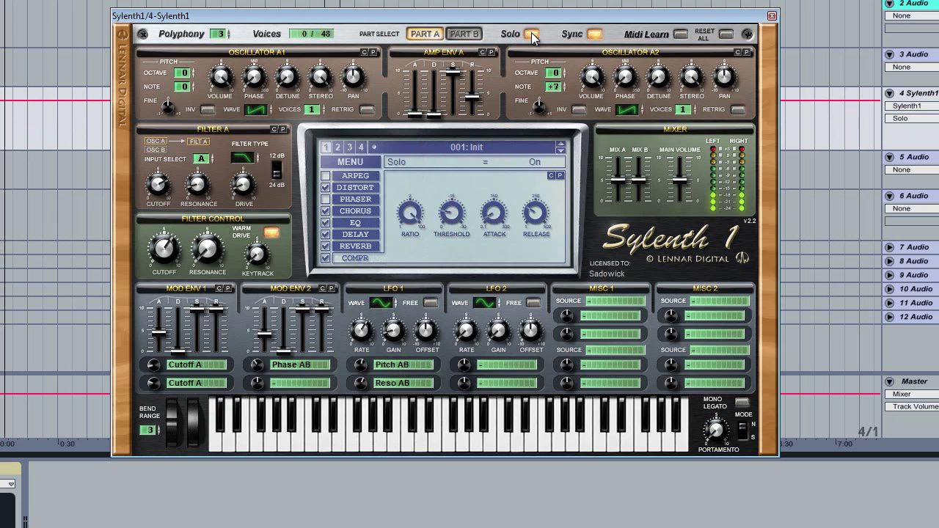
click(171, 382)
click(287, 424)
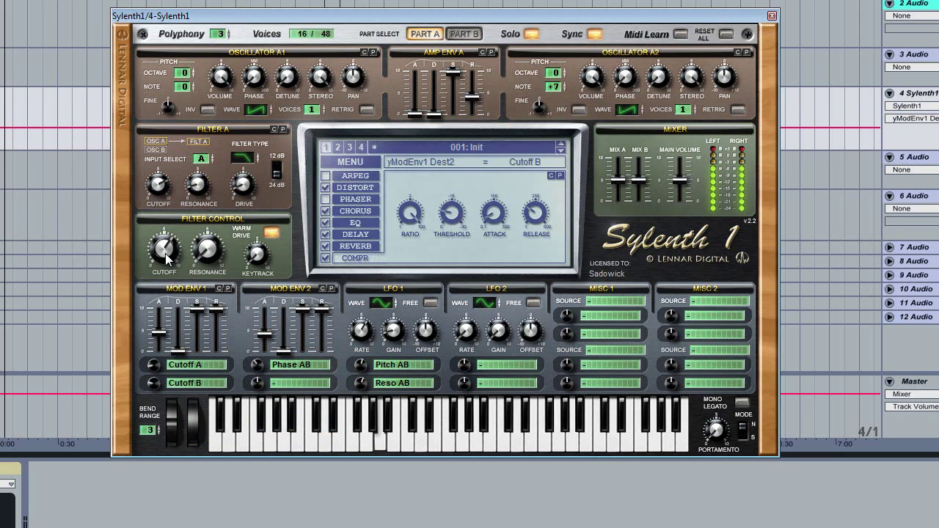
Step: Sweep the Filter Control cutoff down to about 24.07 Hz, unsolo Part A, and set the cutoff to about 213.66 Hz with Part B shown
drag(165, 261, 170, 312)
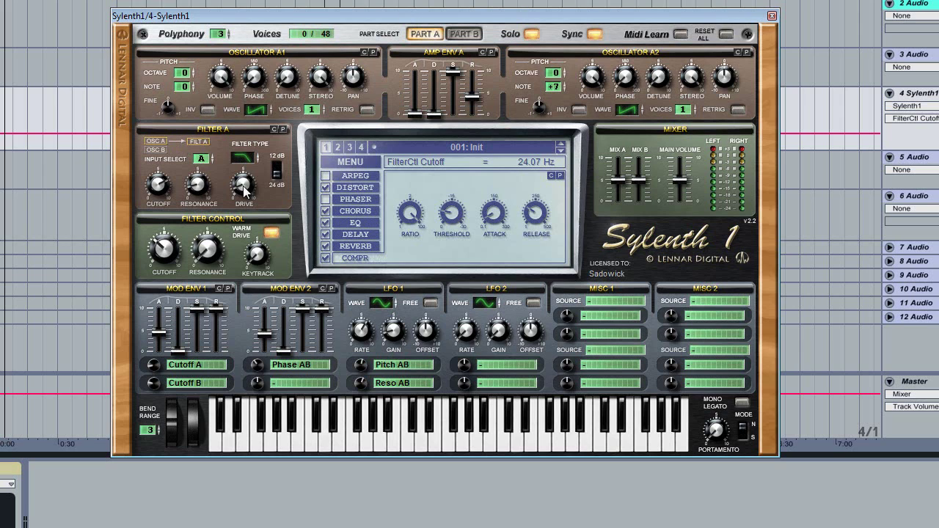
click(531, 34)
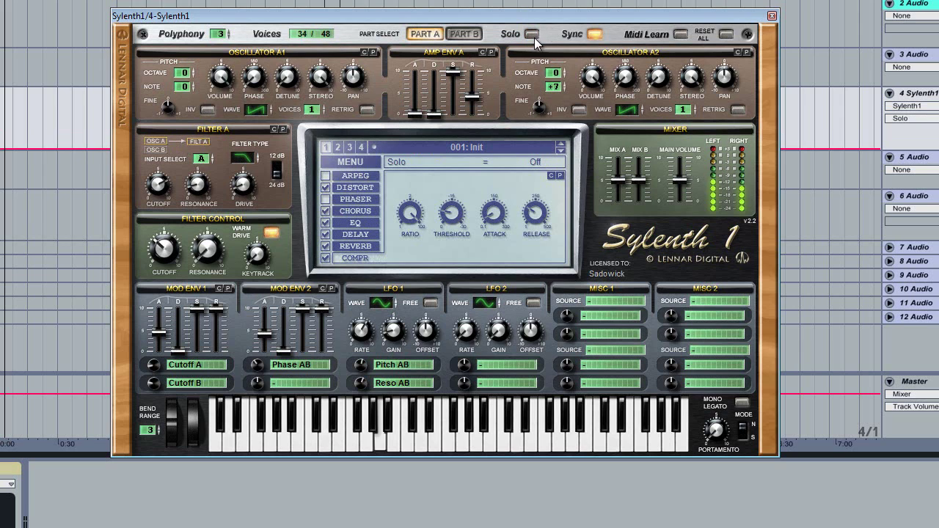
click(464, 34)
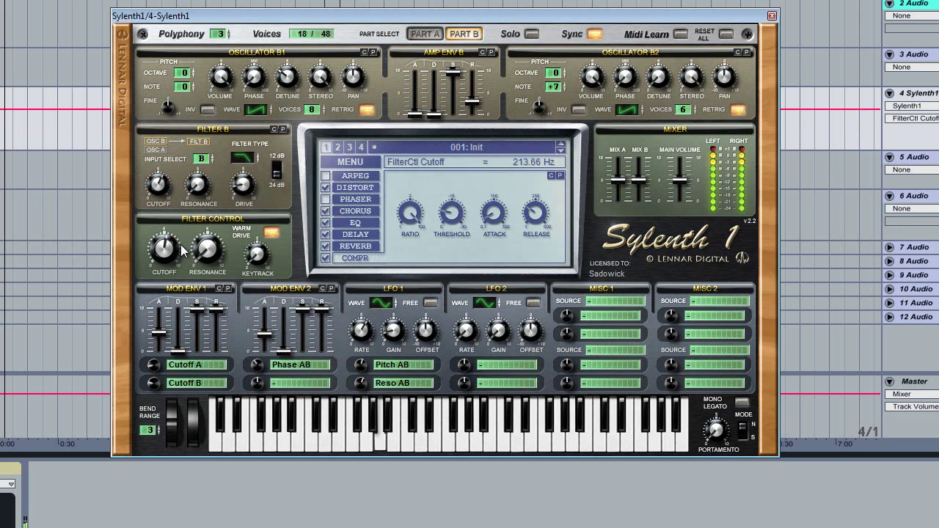
Step: Initialize the preset and give Oscillator A1 8 voices, retrigger off and a detune of about 4.33
click(357, 163)
click(393, 313)
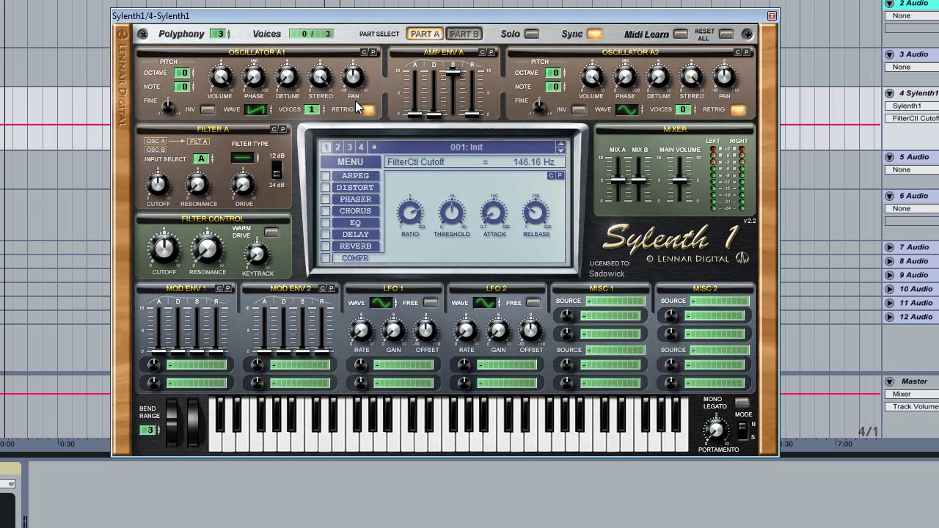
drag(311, 109, 311, 88)
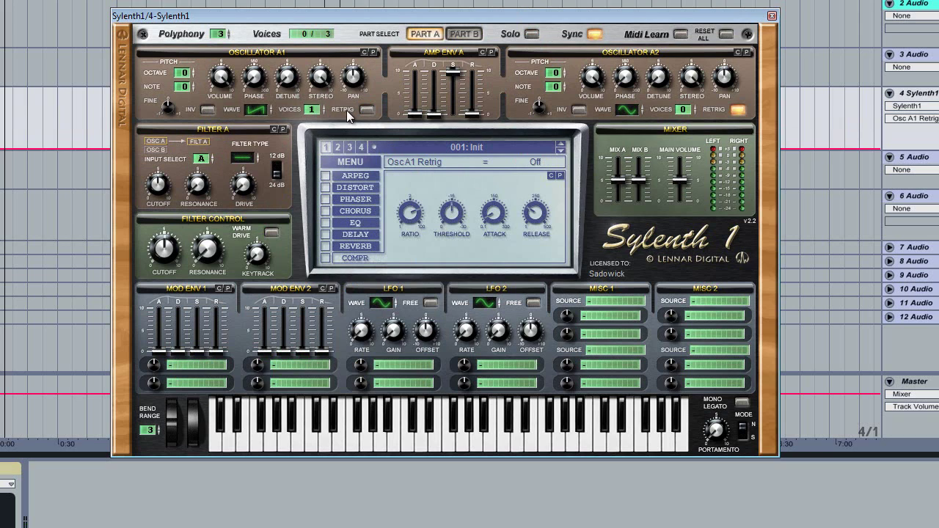
click(288, 78)
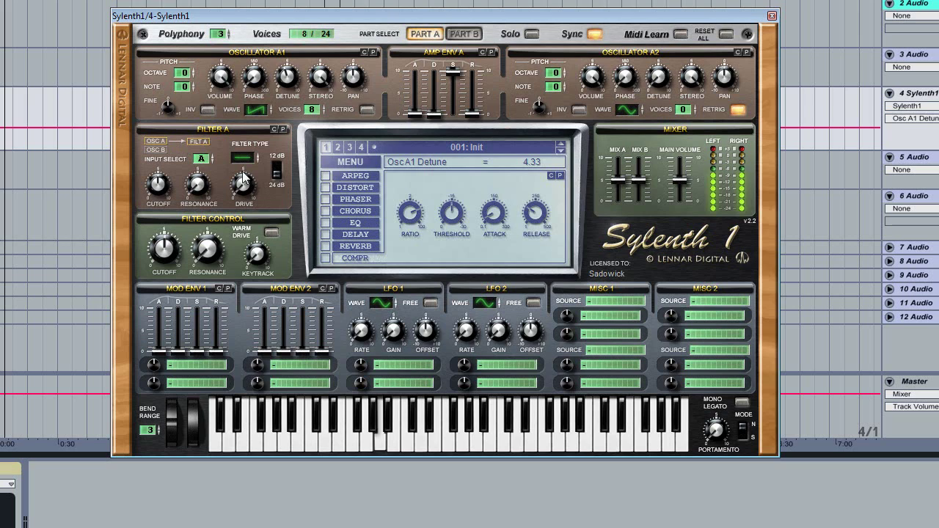
Step: Set Filter A's type to Lowpass, adjust the Filter Control cutoff and set its resonance to about 3.90
mouse_move(242, 171)
mouse_down()
mouse_move(265, 158)
mouse_move(253, 176)
mouse_up()
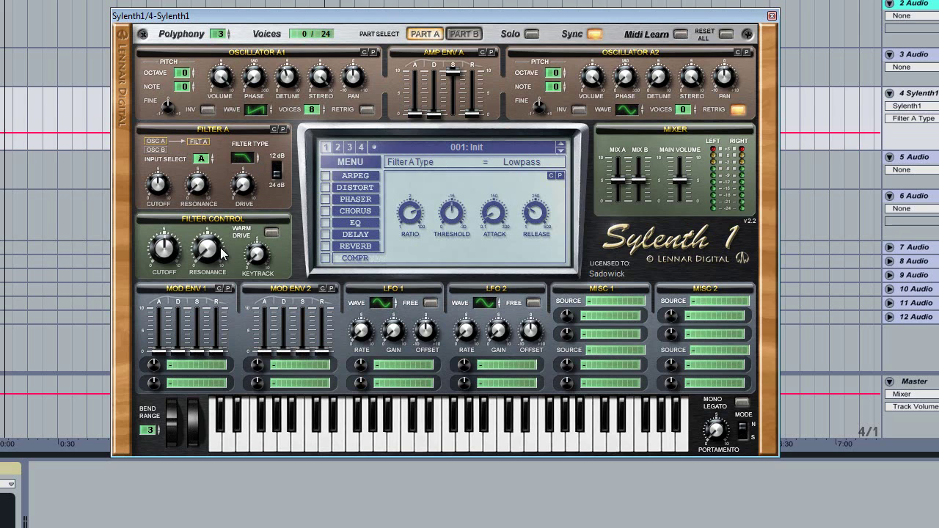
drag(164, 248, 171, 271)
click(207, 249)
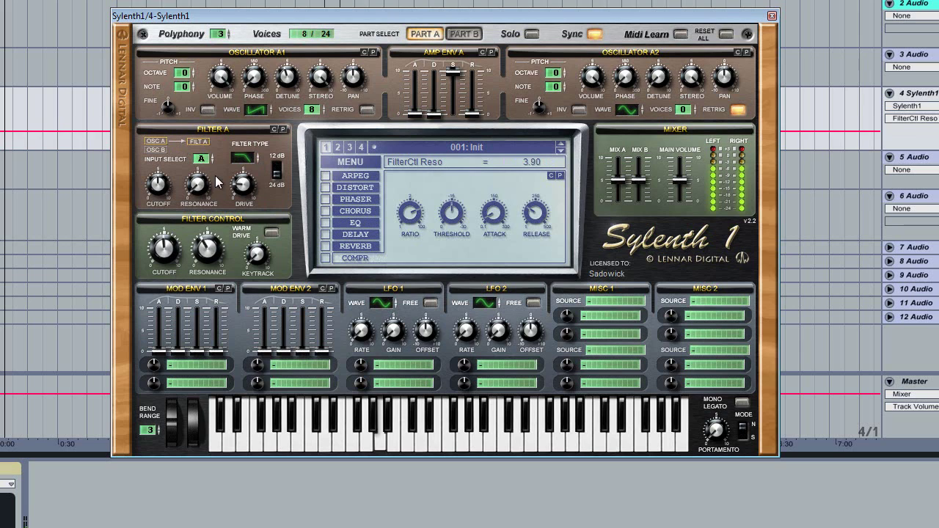
Step: Enable the EQ, delay and reverb effects and set the reverb's dry/wet mix to about 67.14%
click(324, 222)
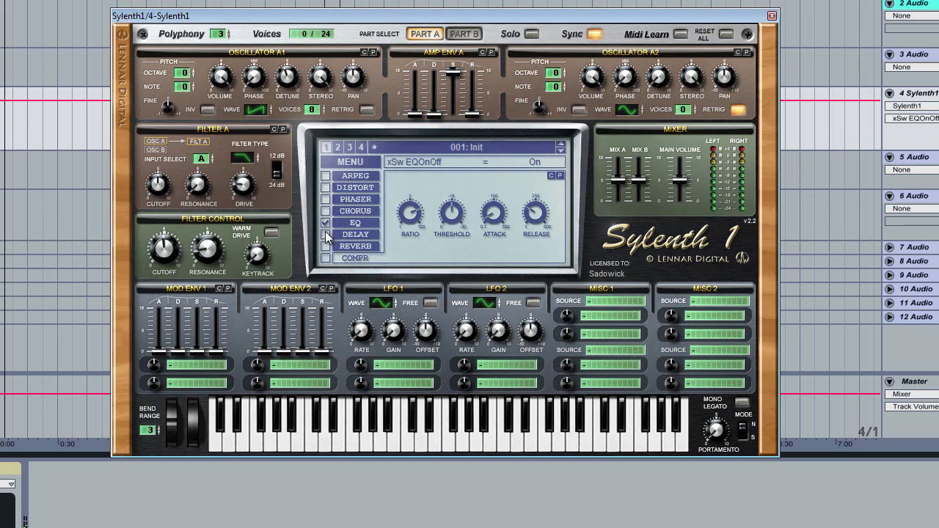
click(325, 234)
click(325, 245)
click(355, 246)
click(527, 234)
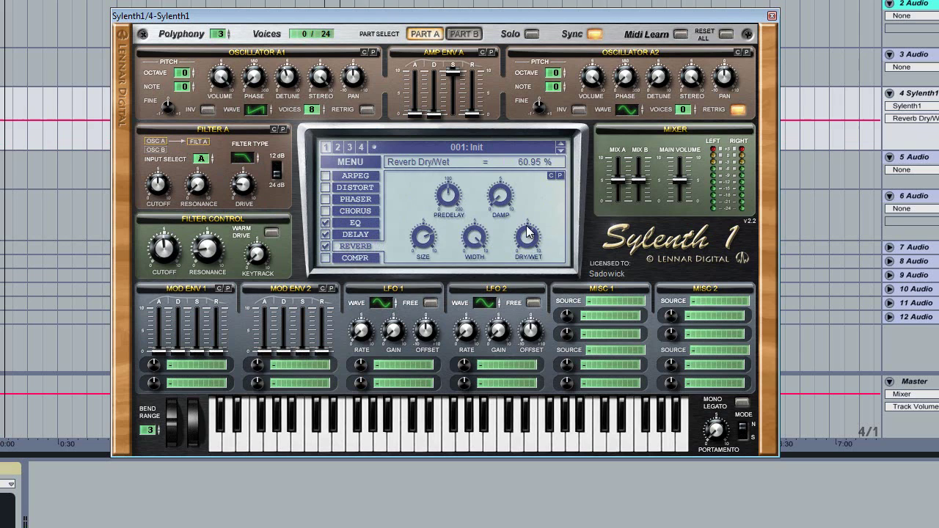
drag(526, 233, 495, 215)
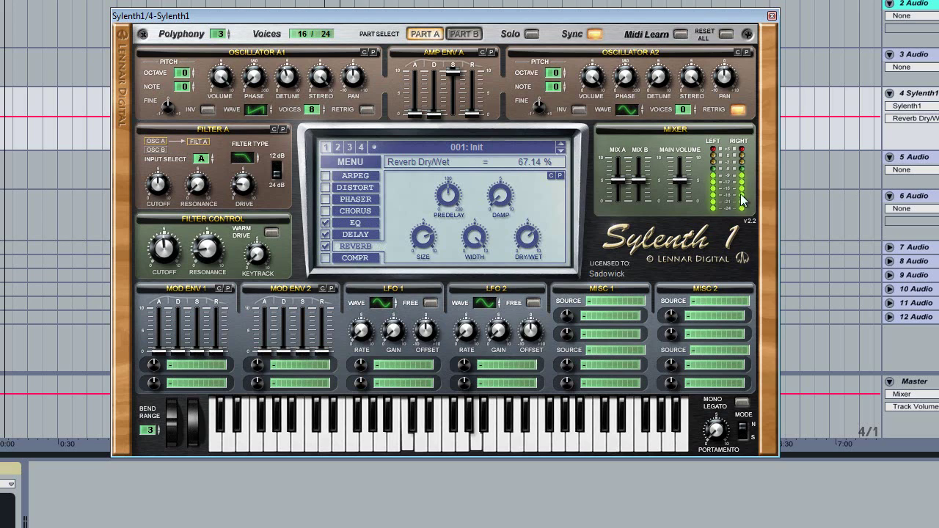
Step: Change Oscillator A1's waveform to a pulse shape and sweep the Filter Control cutoff to about 502.07 Hz
click(168, 250)
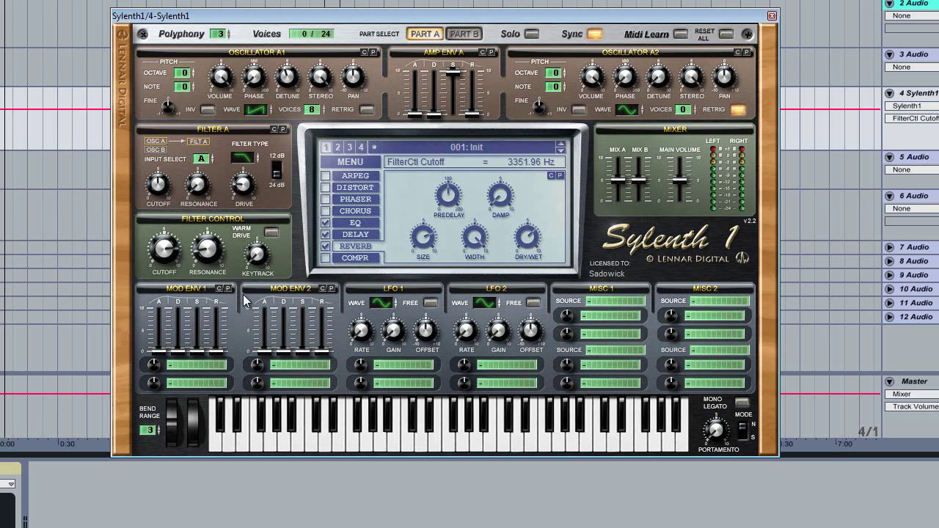
click(313, 110)
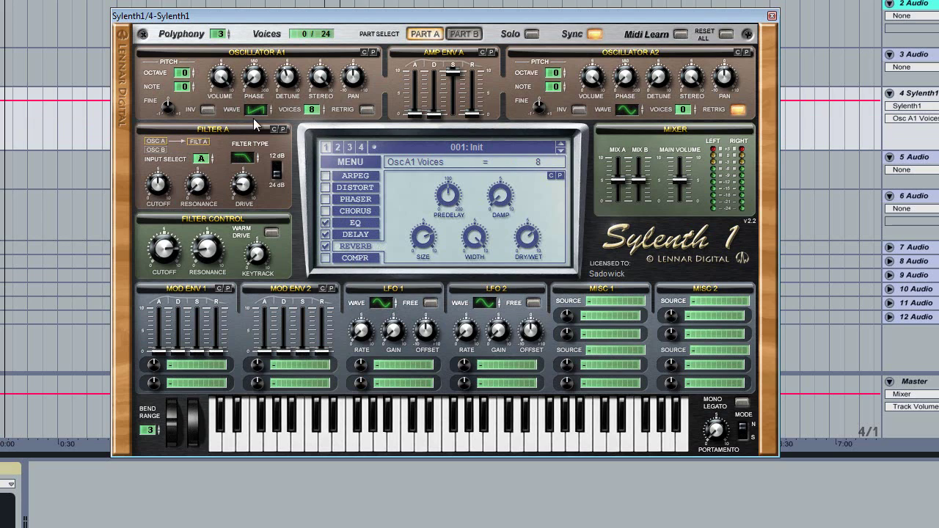
drag(254, 111, 265, 94)
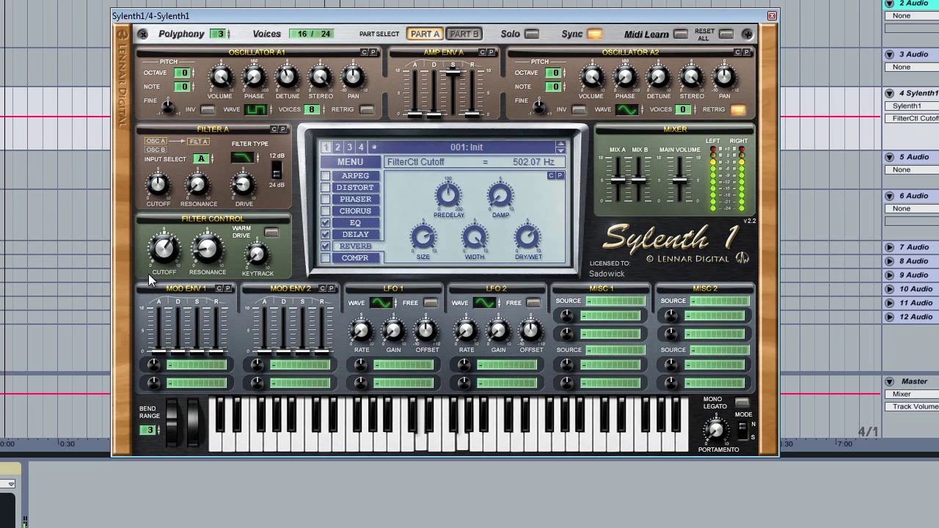
Step: Audition Filter A as Bandpass, switch its type to Highpass, and set the Filter Control cutoff to about 78.86 Hz
click(247, 160)
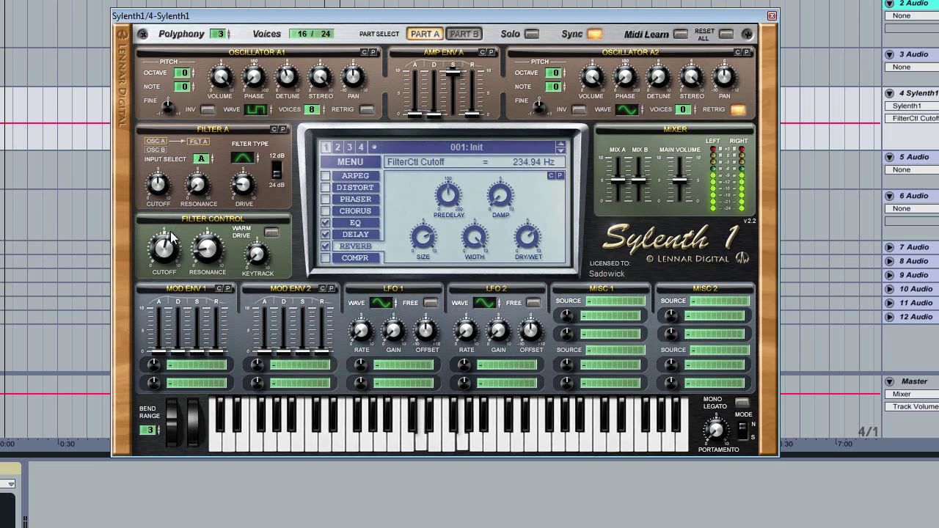
click(244, 159)
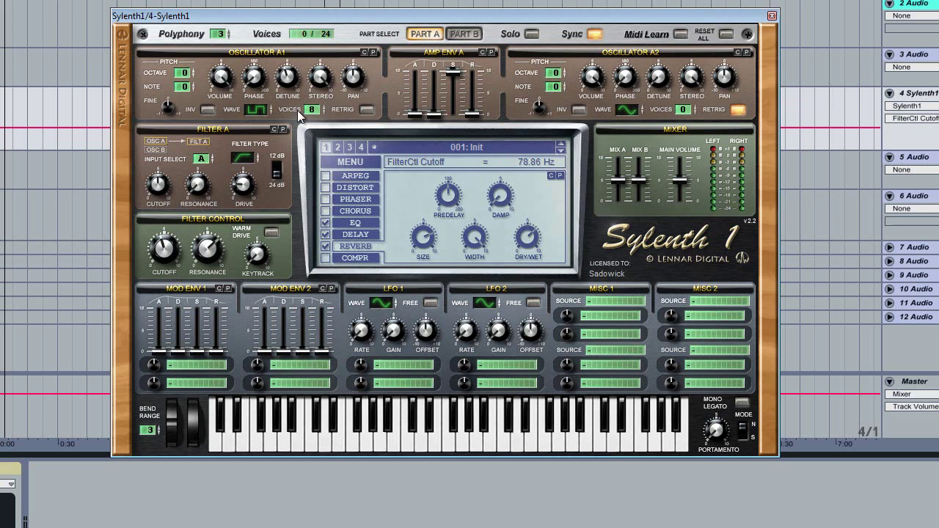
drag(543, 9, 541, 28)
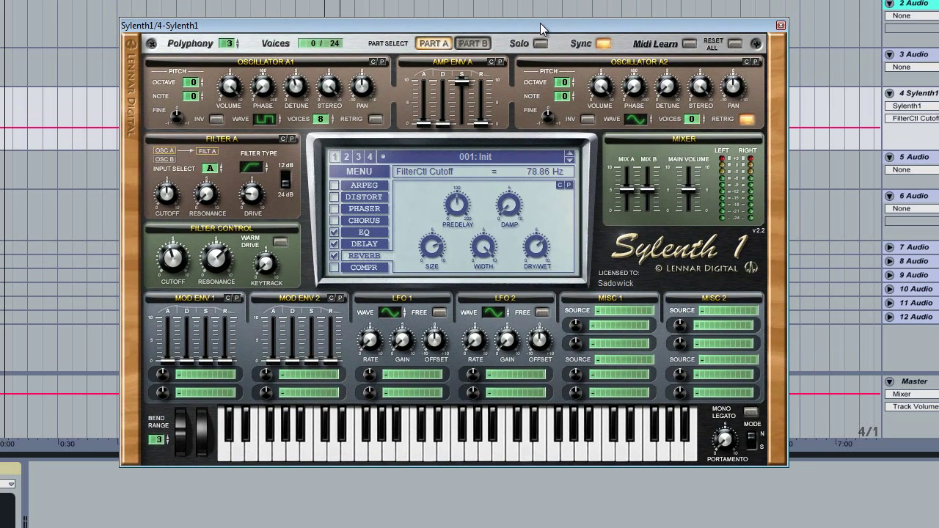